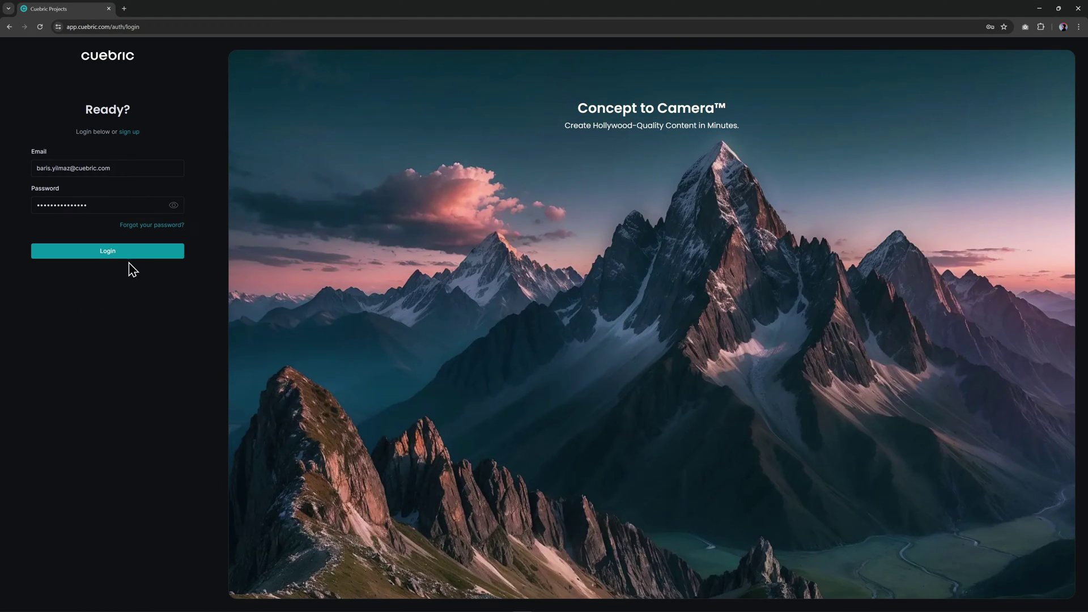
Log in, dismiss the release notes, and start a new project.
click(147, 259)
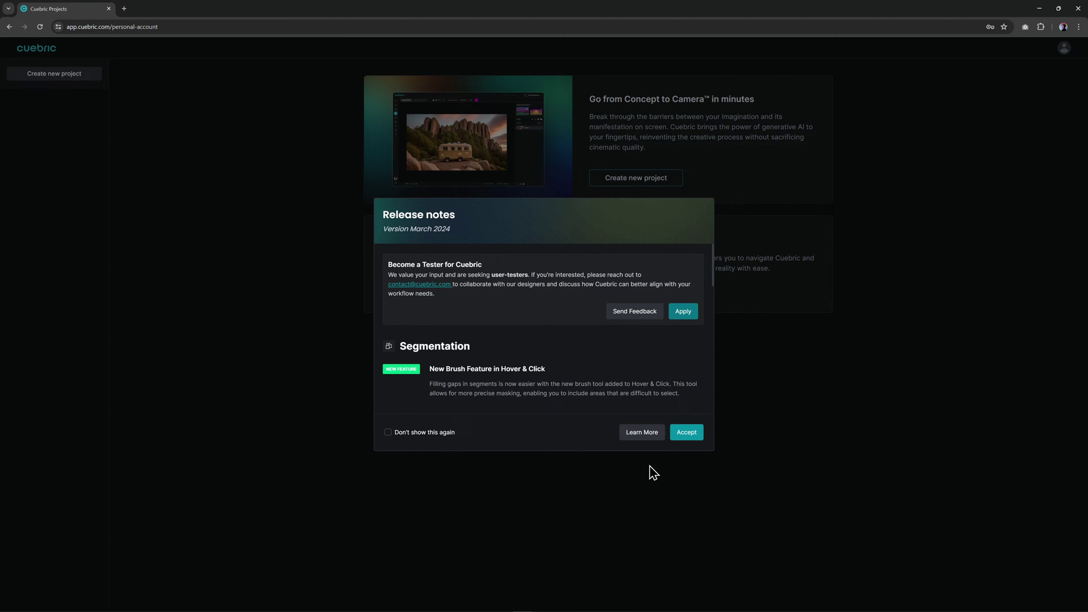
click(687, 434)
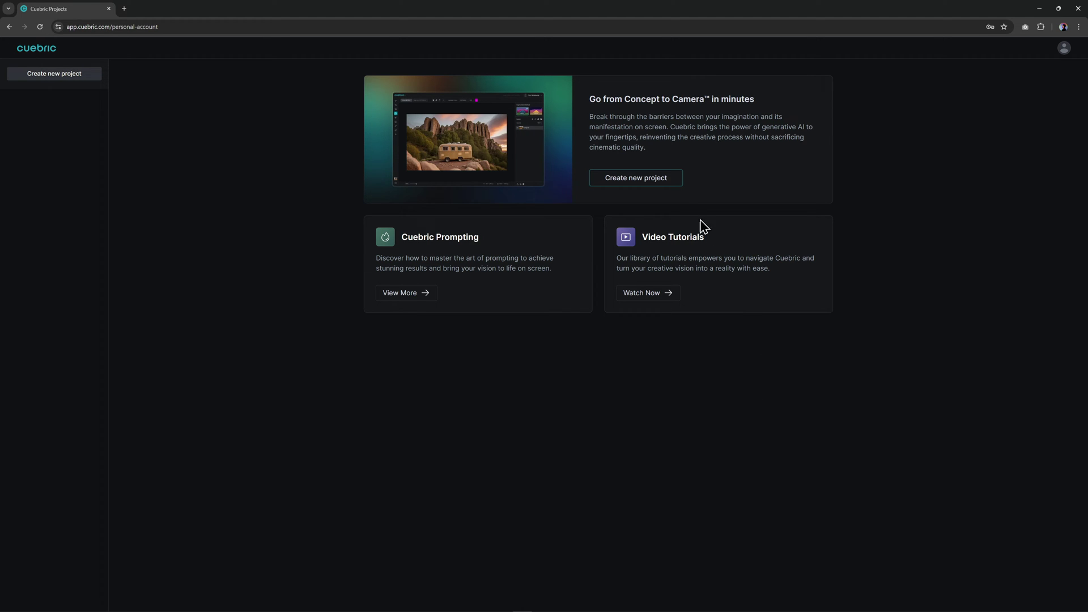
click(612, 178)
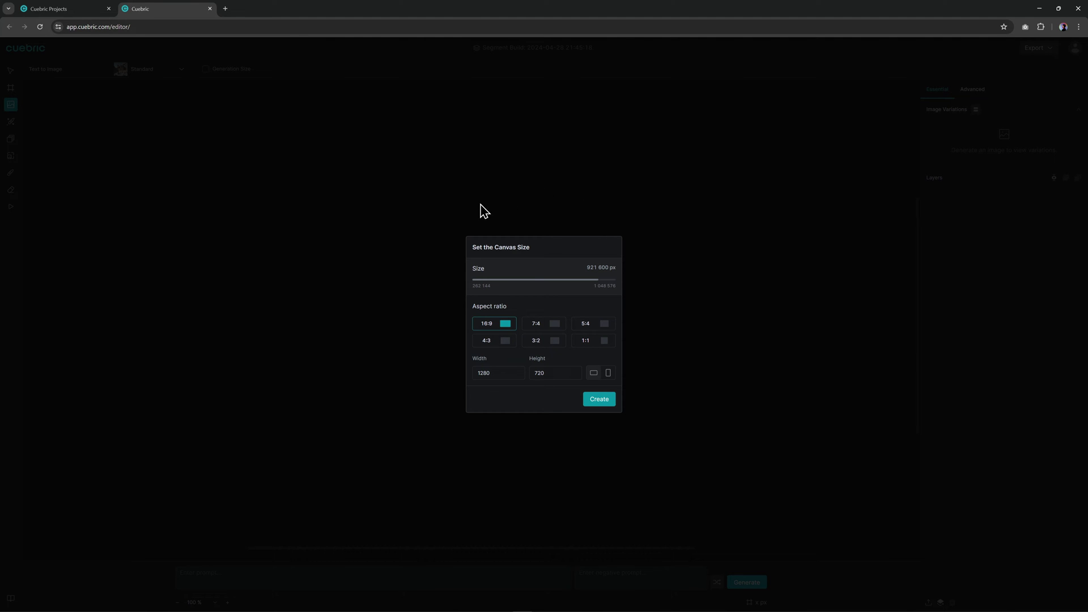
Create the blank canvas at 16:9, 1280×720.
click(599, 400)
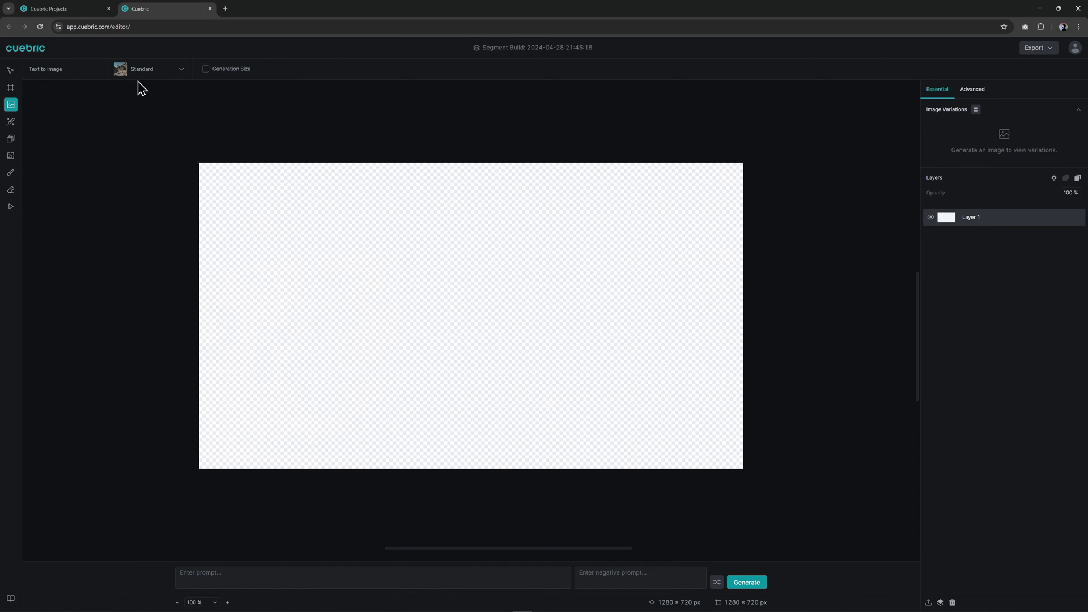
click(153, 78)
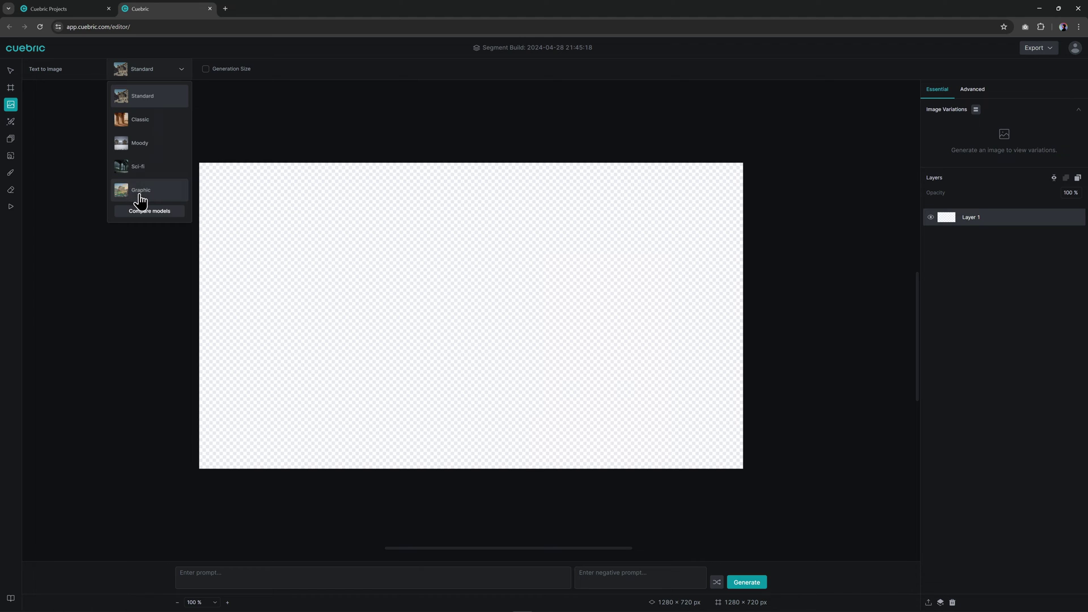
click(171, 212)
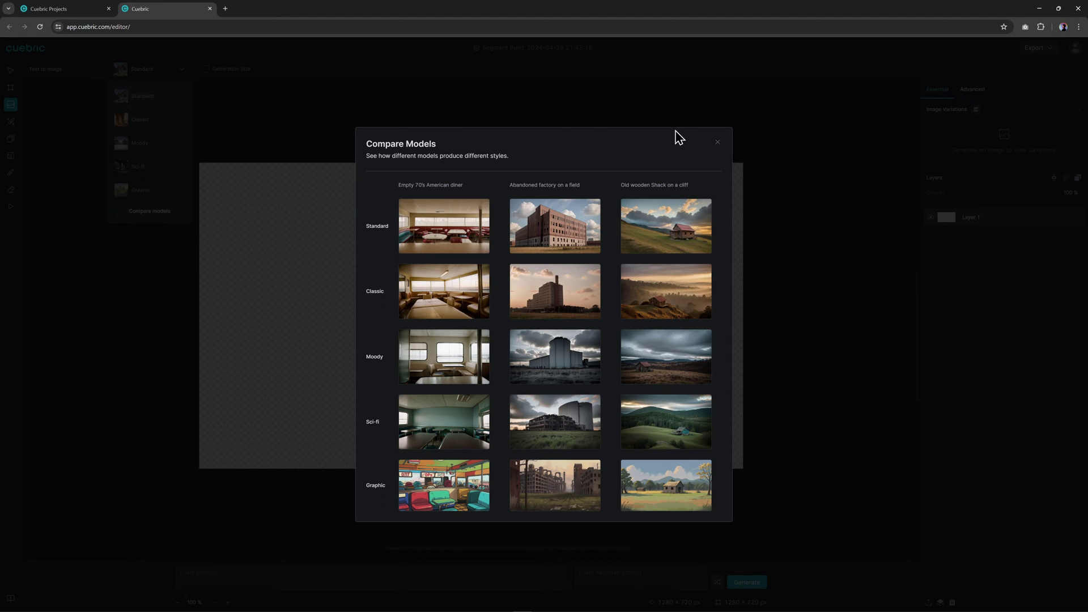
click(717, 148)
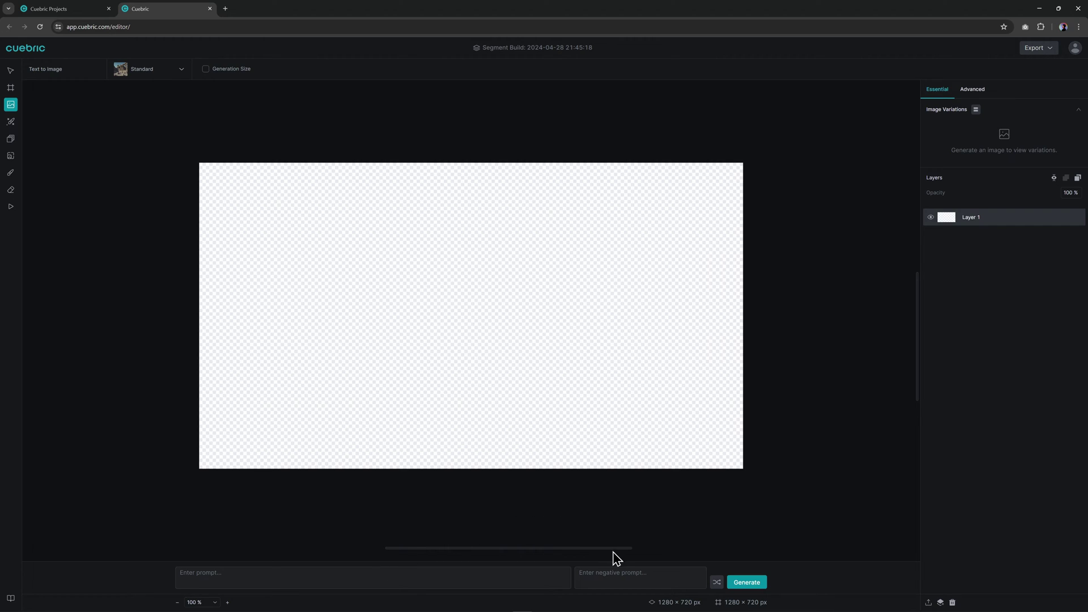
click(621, 575)
Randomize prompts to a cinematic mountain tiny-house scene in Classic style, with advanced settings shown.
click(716, 583)
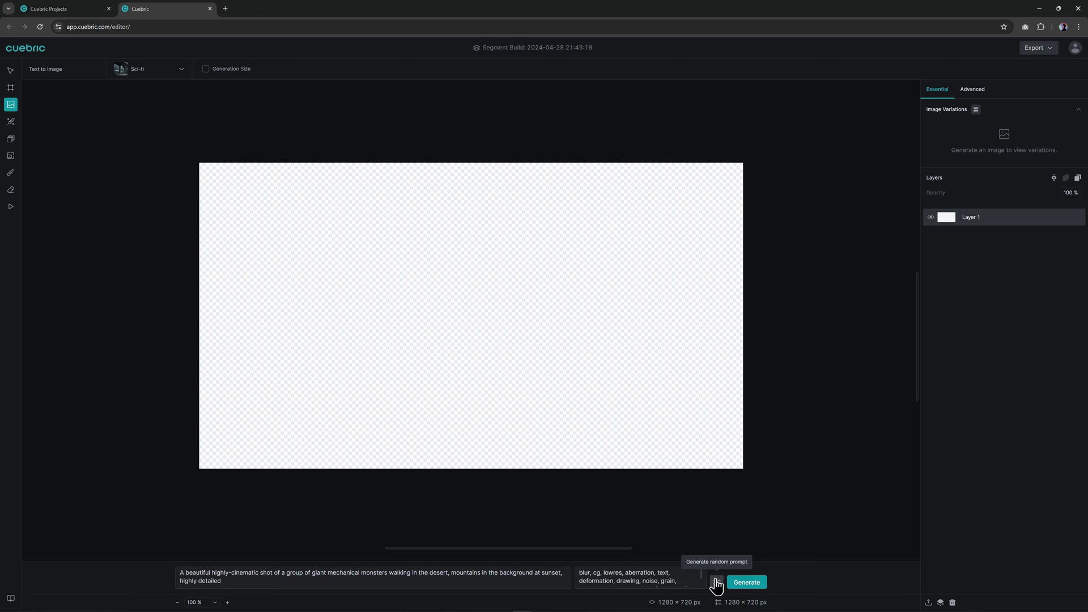
click(717, 584)
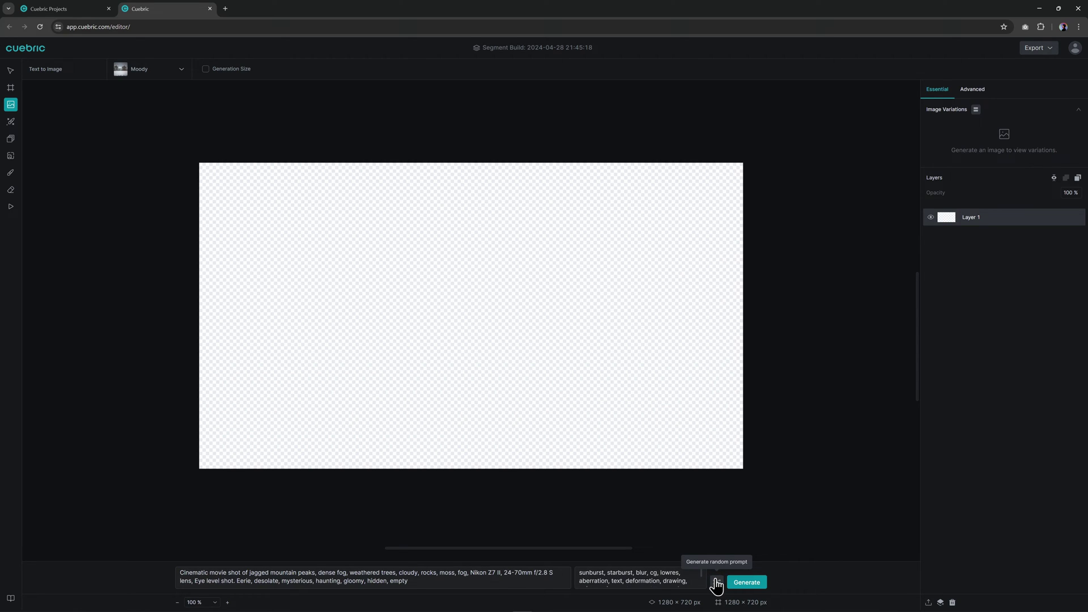
click(717, 583)
click(717, 586)
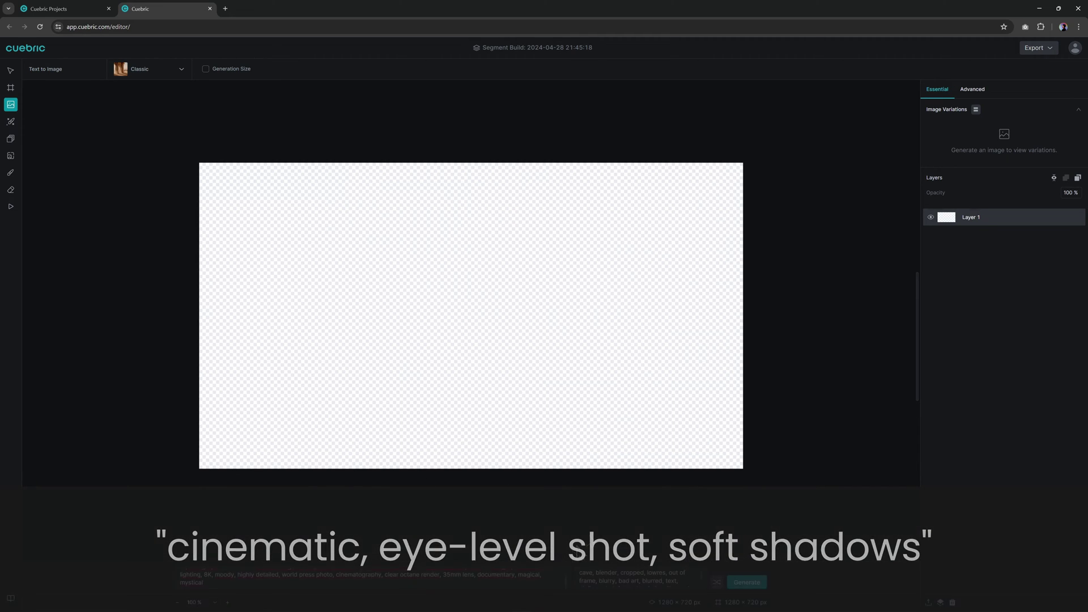
click(973, 89)
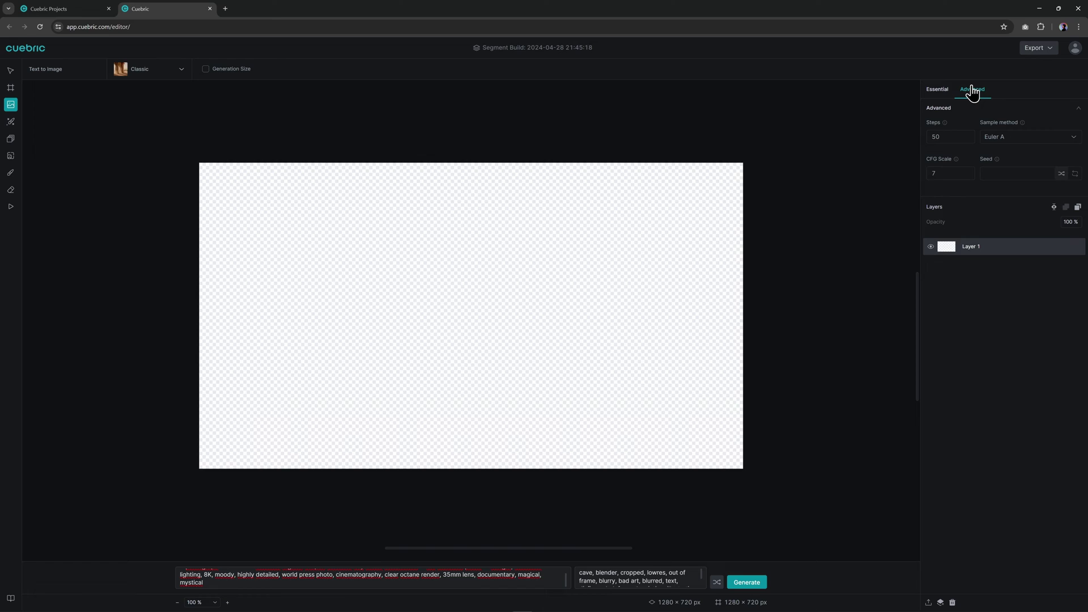
Generate the futuristic mountain house image as Layer 2 and browse the Archive.
click(940, 89)
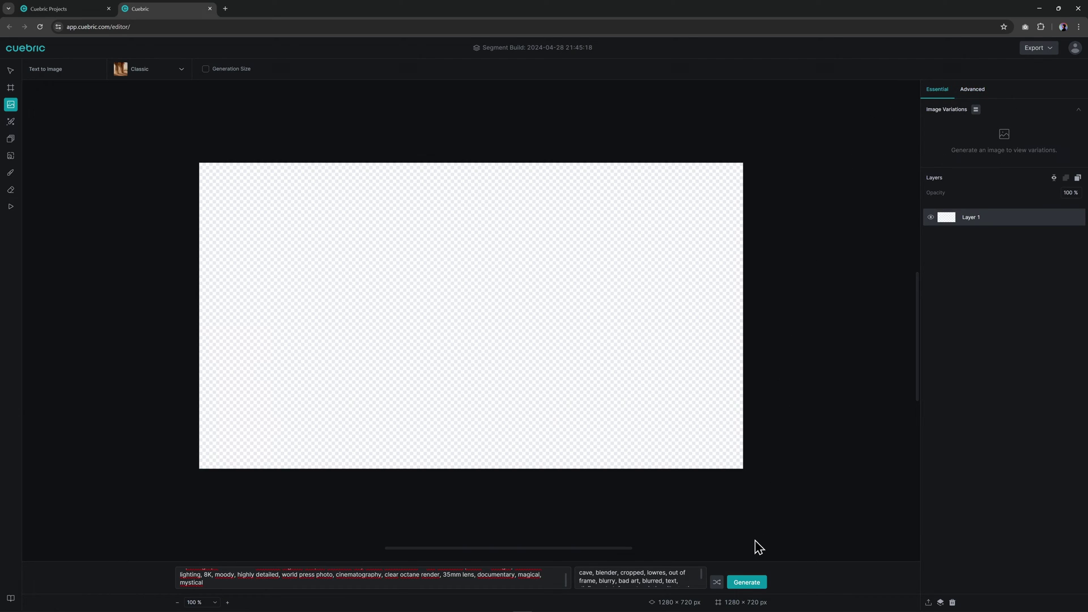
click(747, 584)
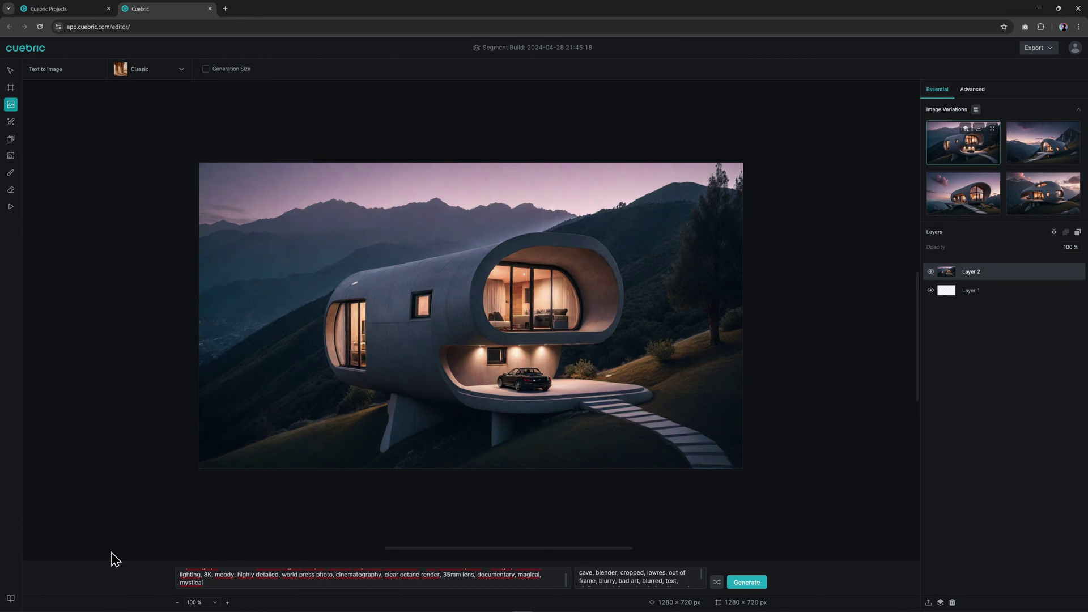
click(10, 599)
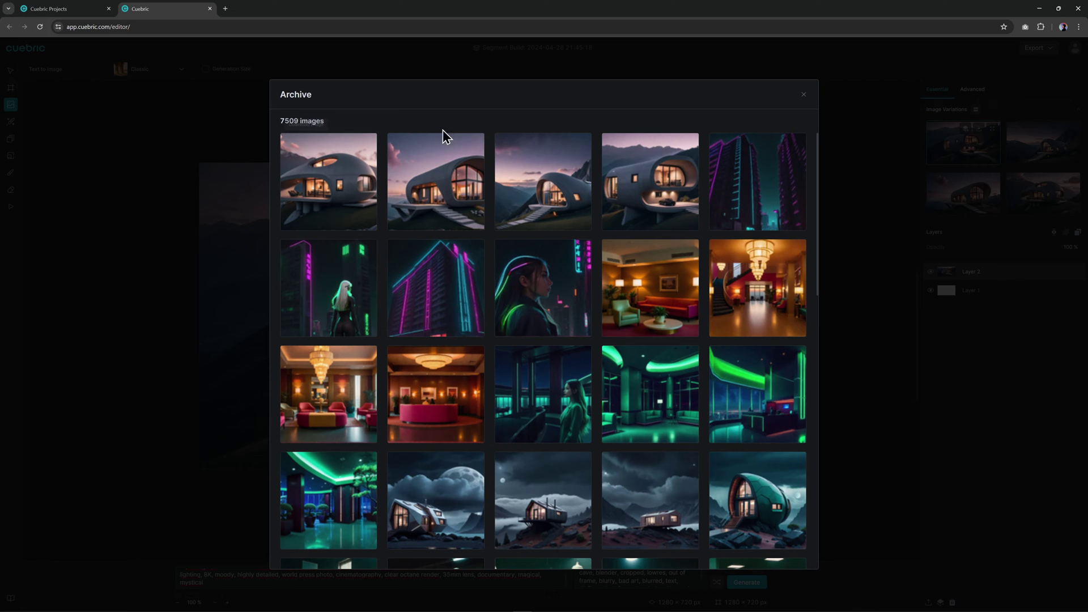
Add the second variation, a domed mountain house at dusk, as Layer 3 and select it.
click(804, 94)
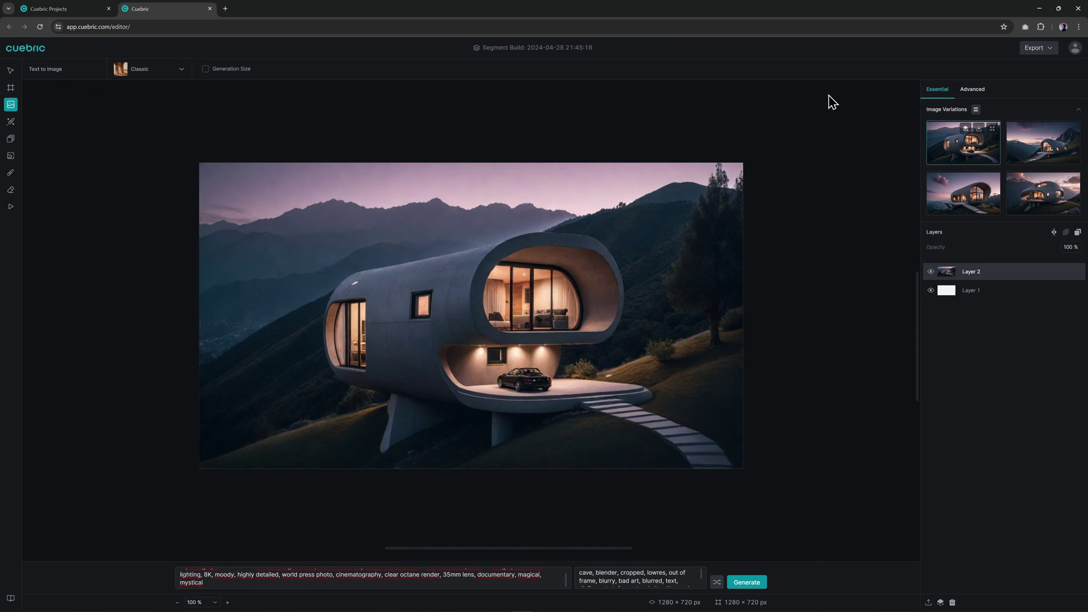
click(1024, 145)
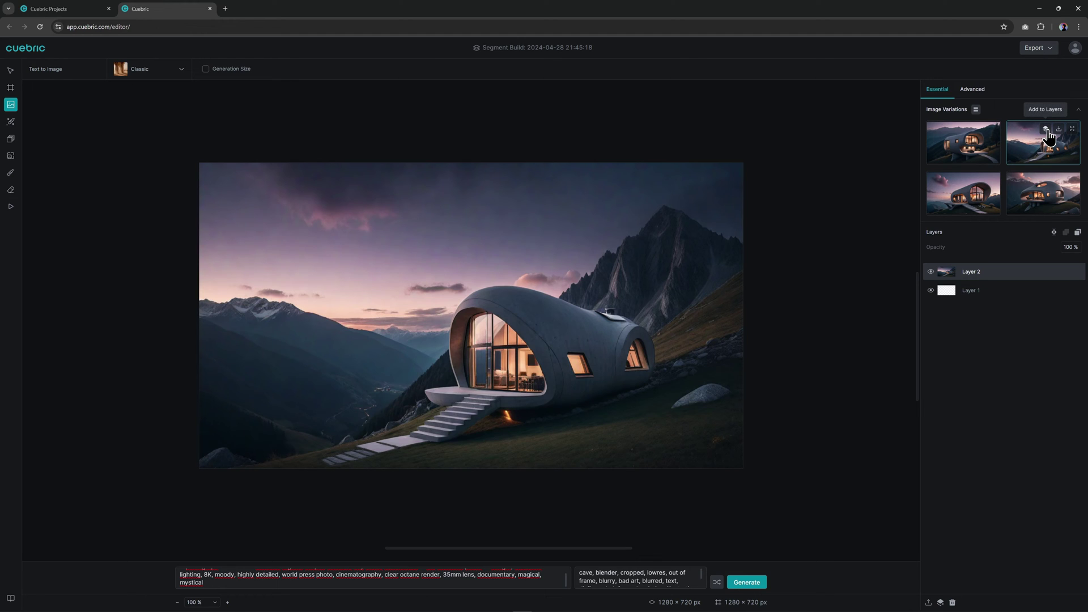
click(1047, 129)
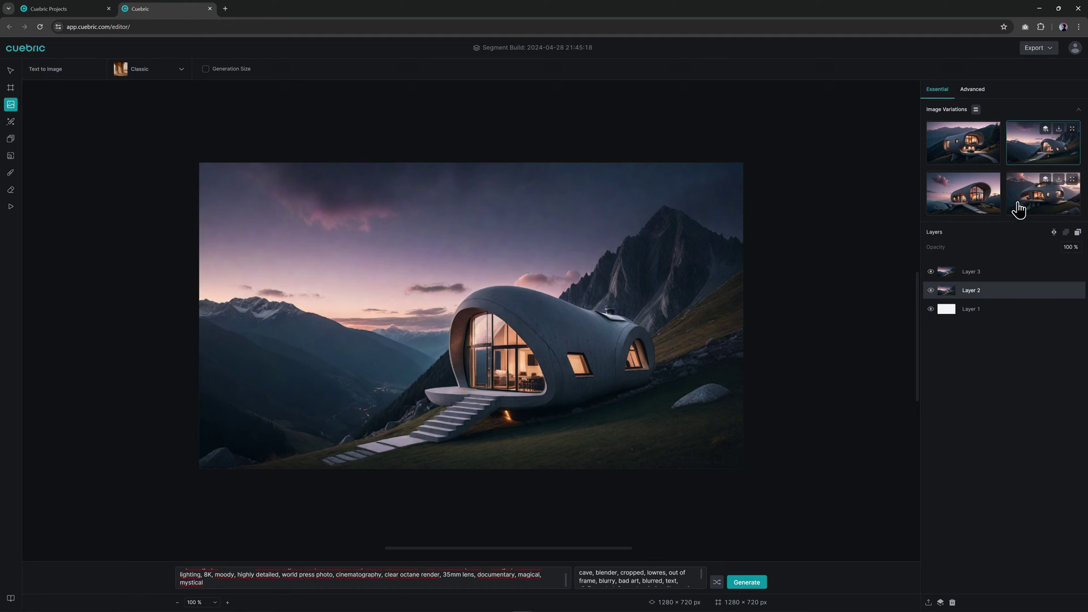
click(992, 273)
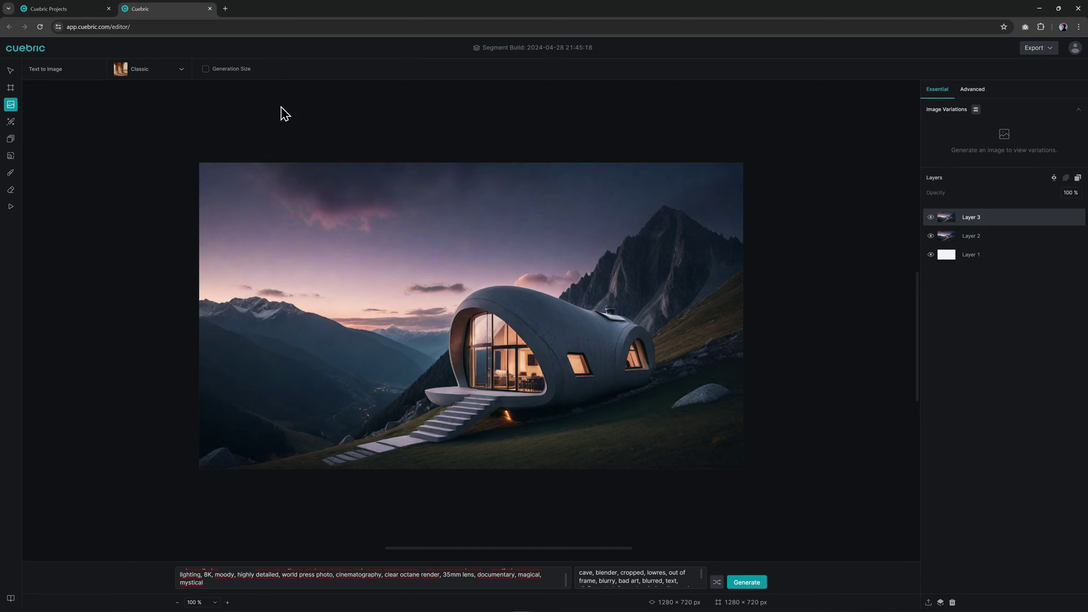
Shrink the custom generation area to the image's left part, lowering its top edge.
click(205, 69)
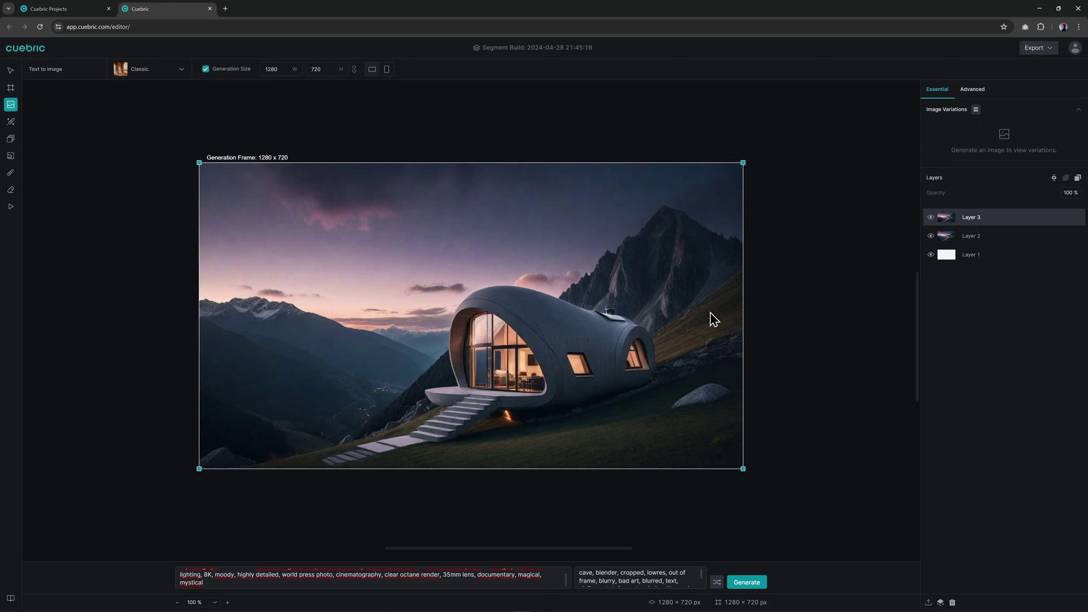
drag(744, 332, 459, 341)
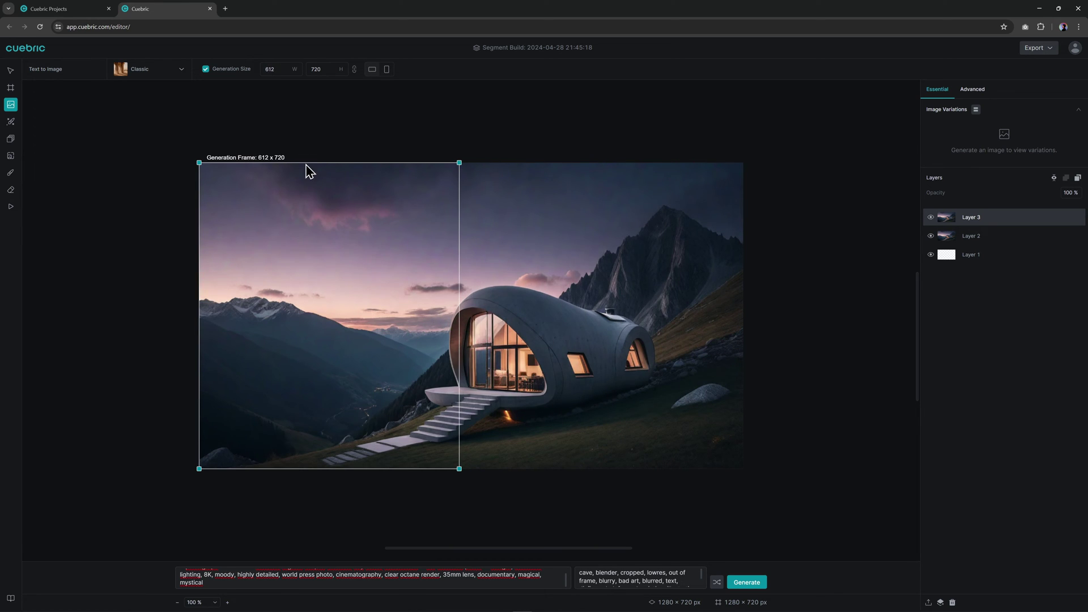
mouse_move(313, 162)
mouse_down()
mouse_move(318, 233)
mouse_move(345, 210)
mouse_up()
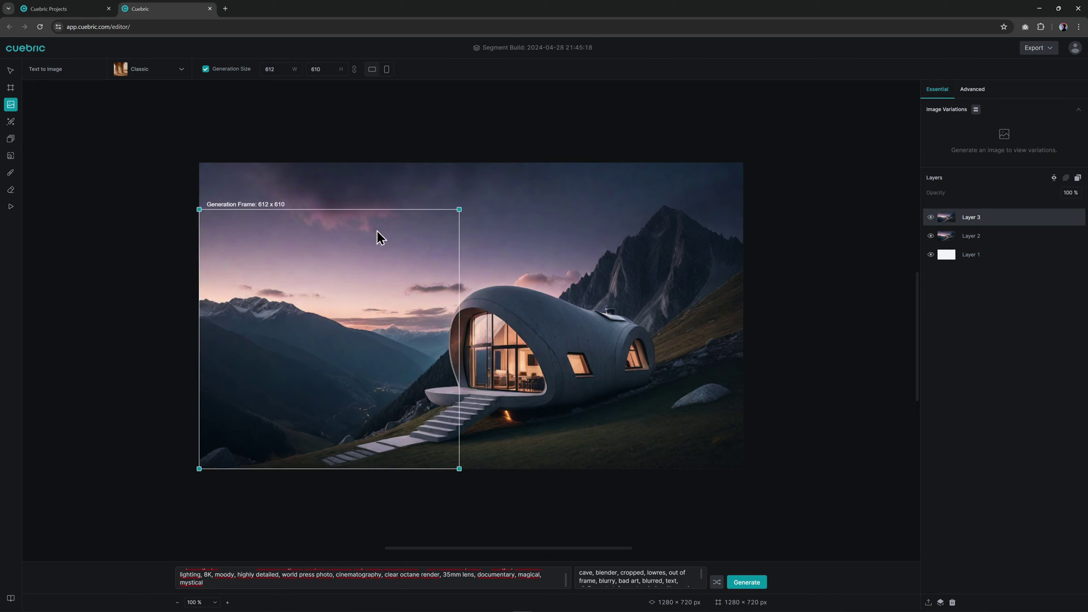
Generate a sunlit window-nook interior in that area and turn off the fixed generation size.
click(717, 583)
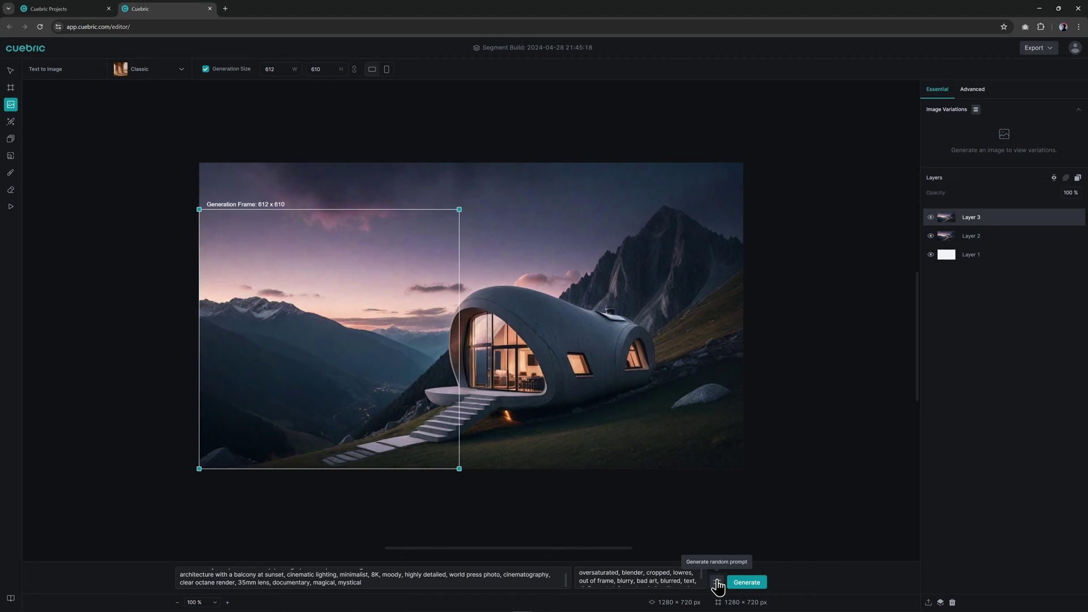
click(743, 584)
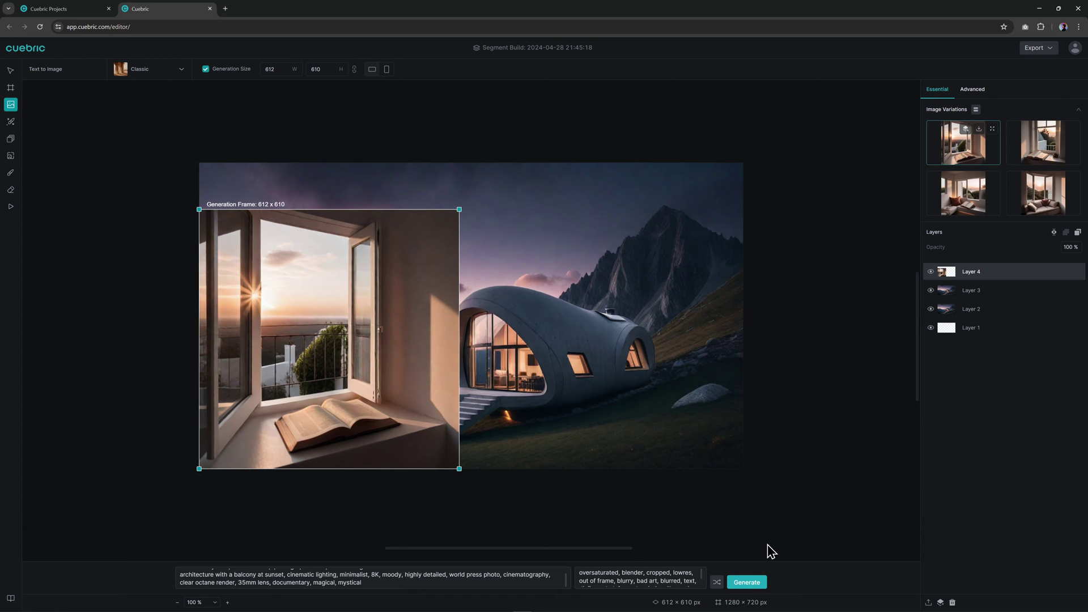
click(1042, 147)
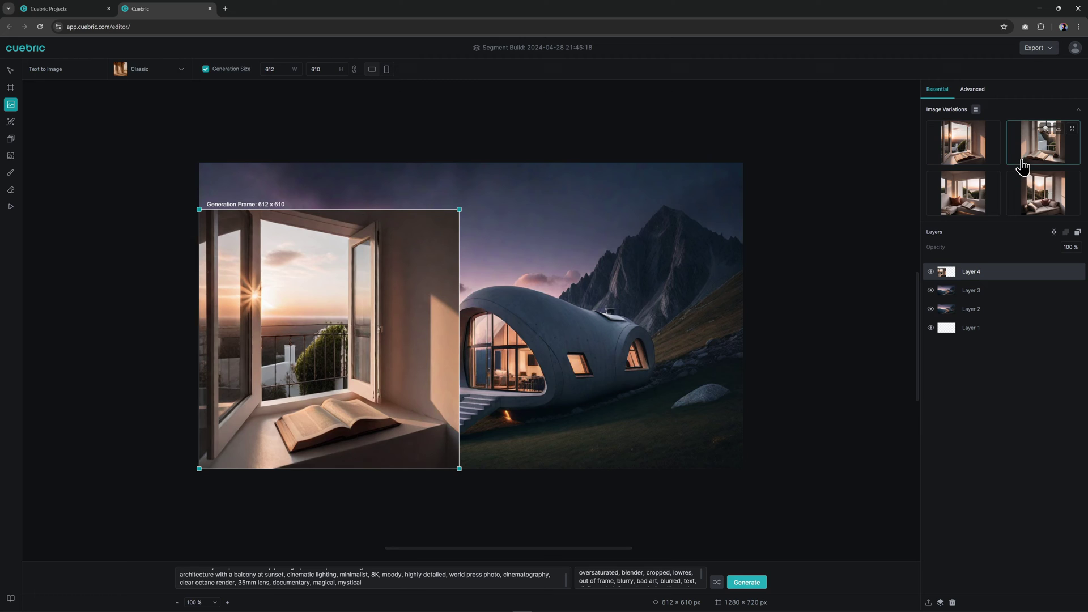
click(1025, 193)
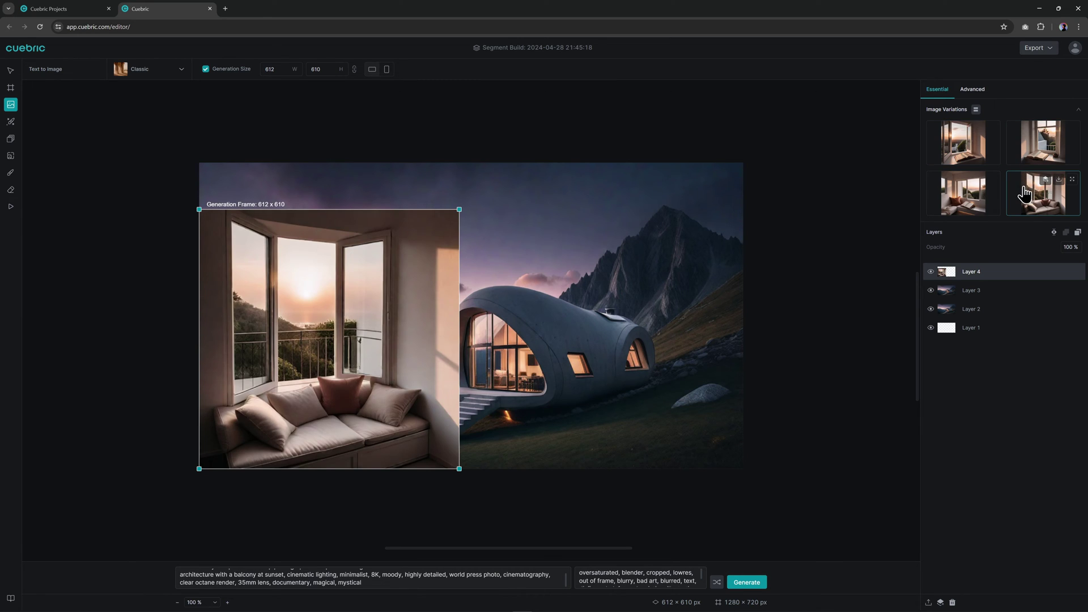
click(962, 204)
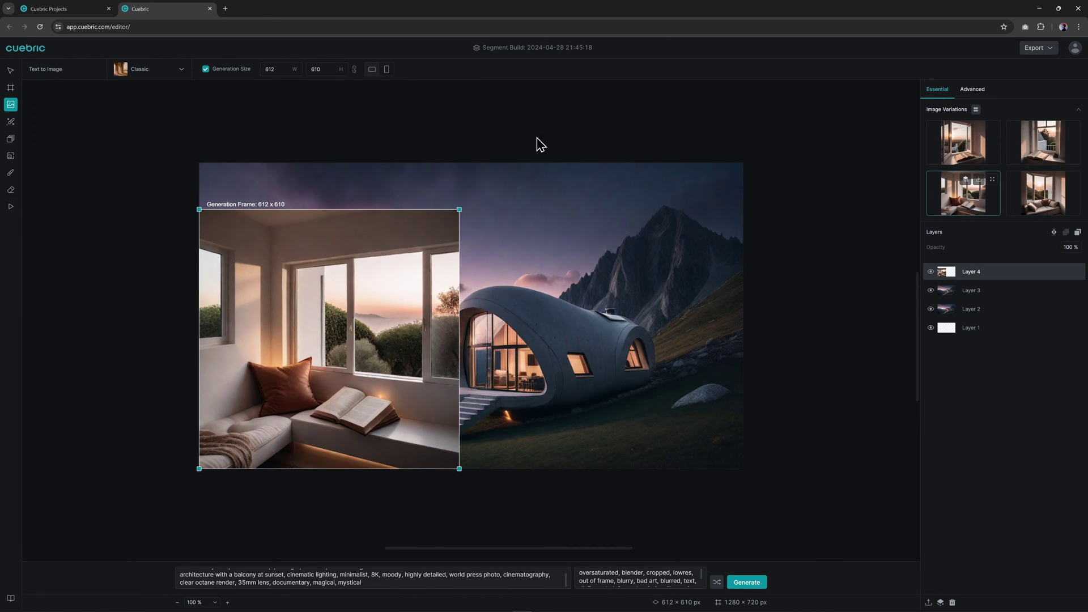
click(214, 69)
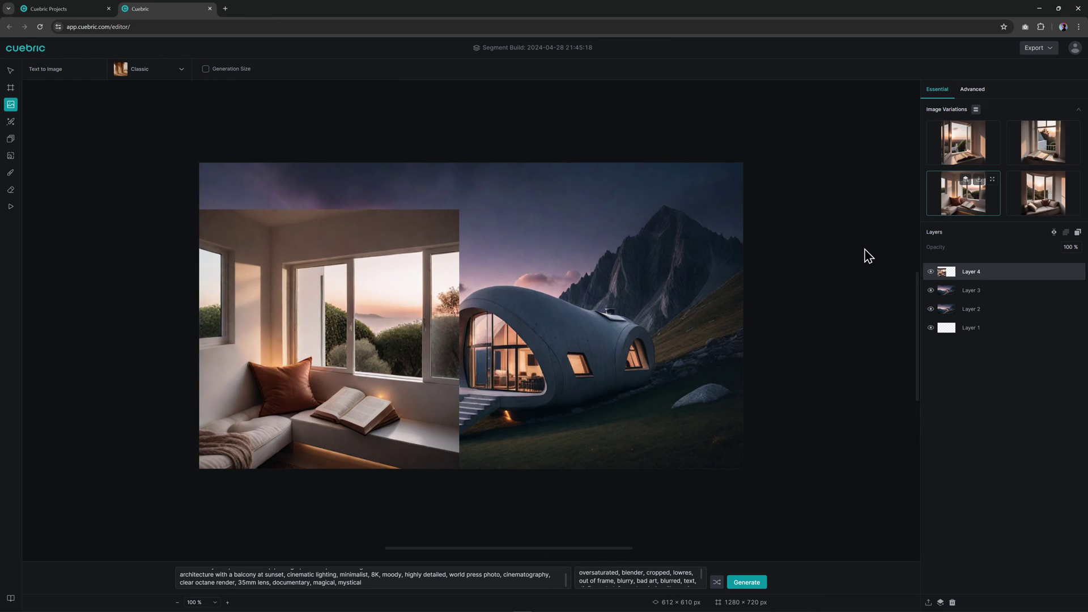
Move Layer 4 below Layer 3 and hide Layers 4, 1 and 2.
drag(929, 266, 954, 319)
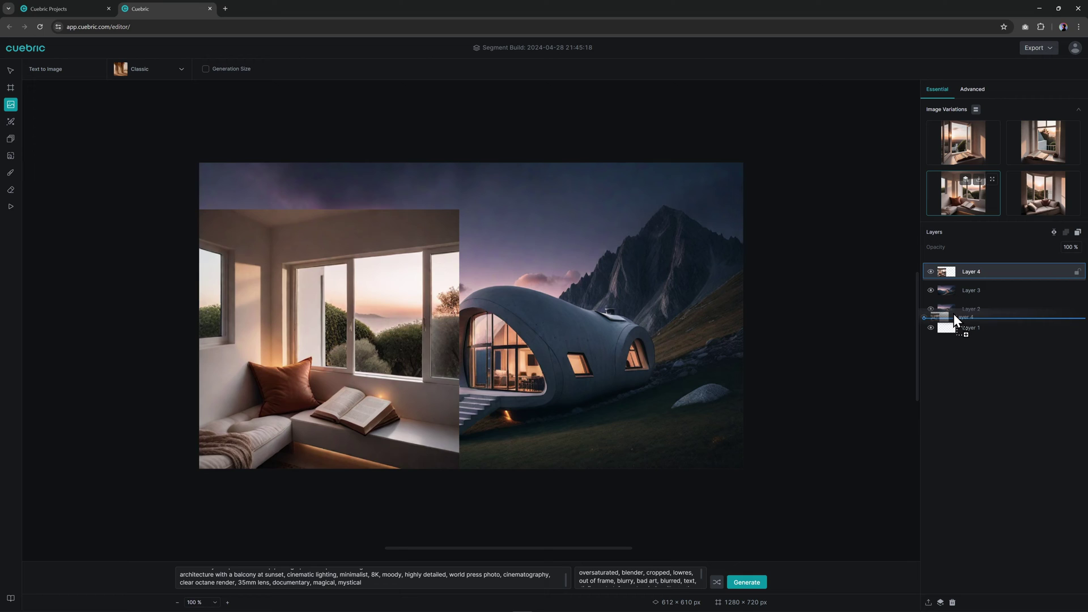
click(930, 310)
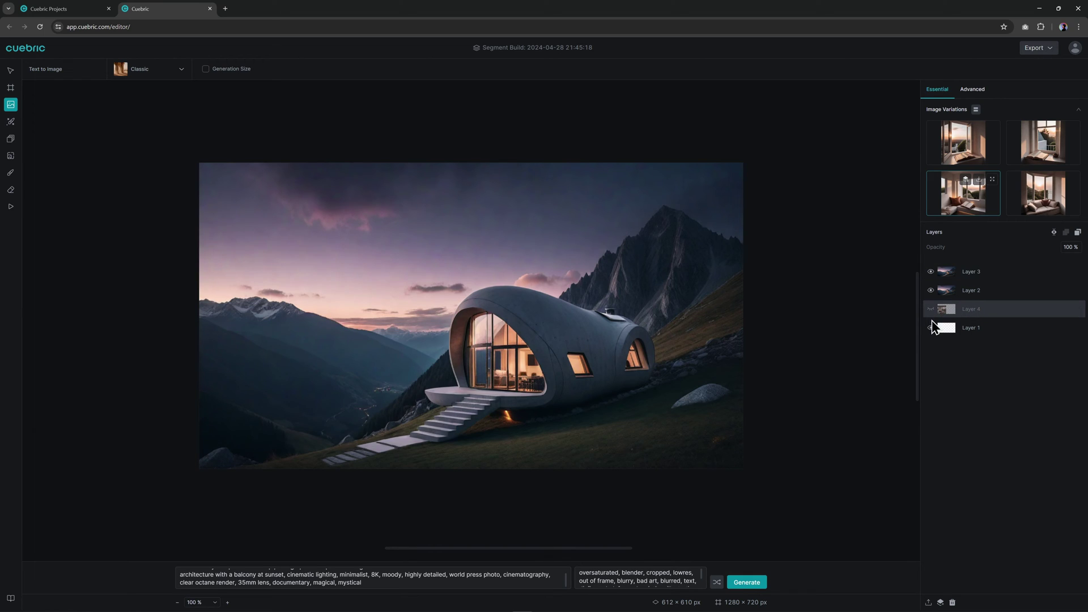
click(930, 328)
click(930, 289)
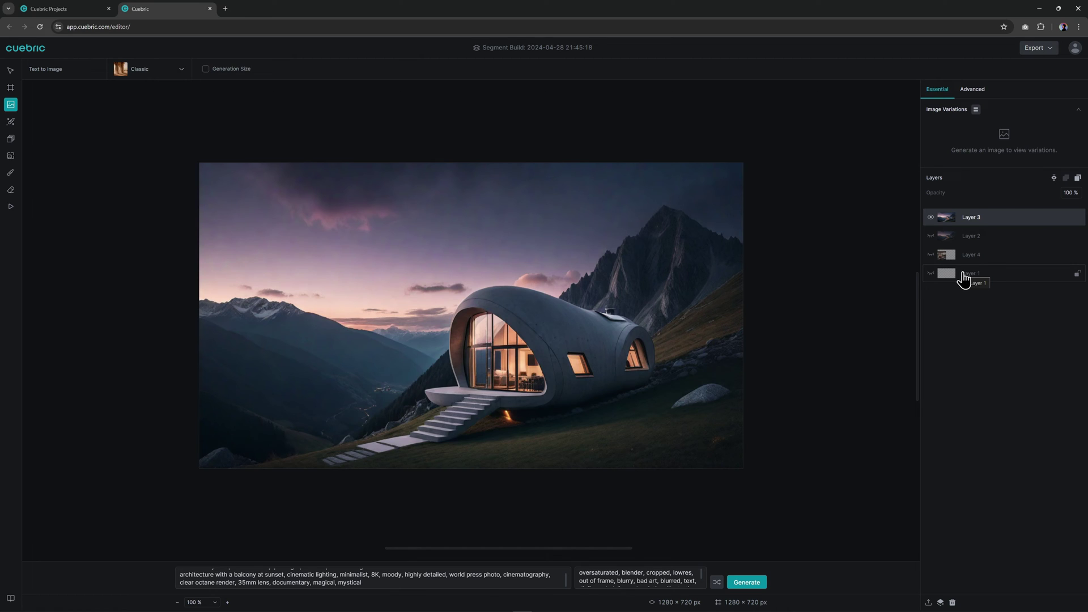
Mask the curved house with a 53 px Modify inpainting brush and prompt 'a wooden shack'.
click(11, 125)
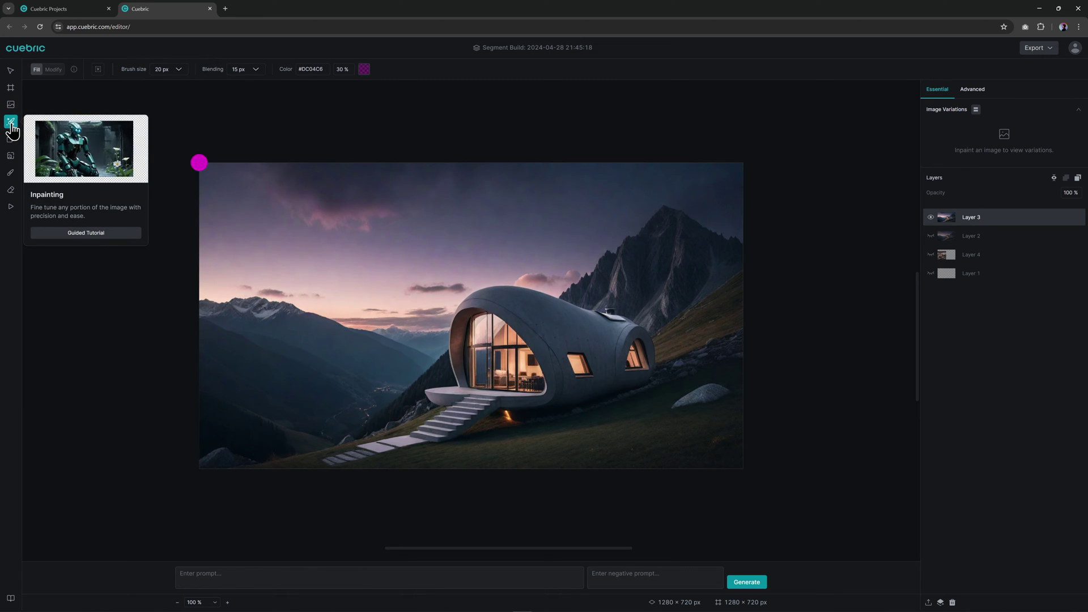
click(53, 71)
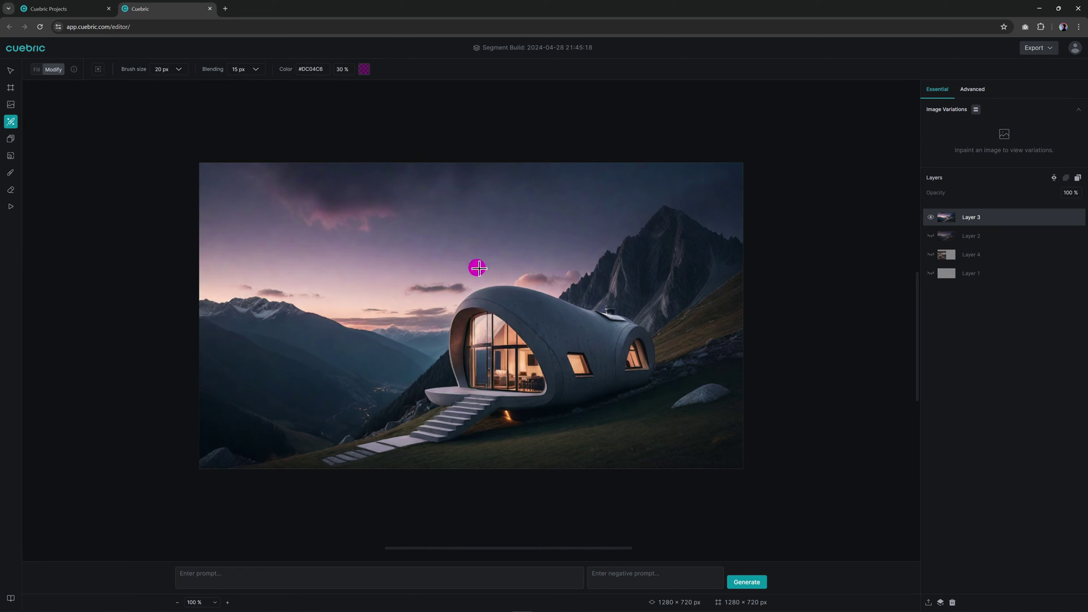
click(174, 73)
click(170, 85)
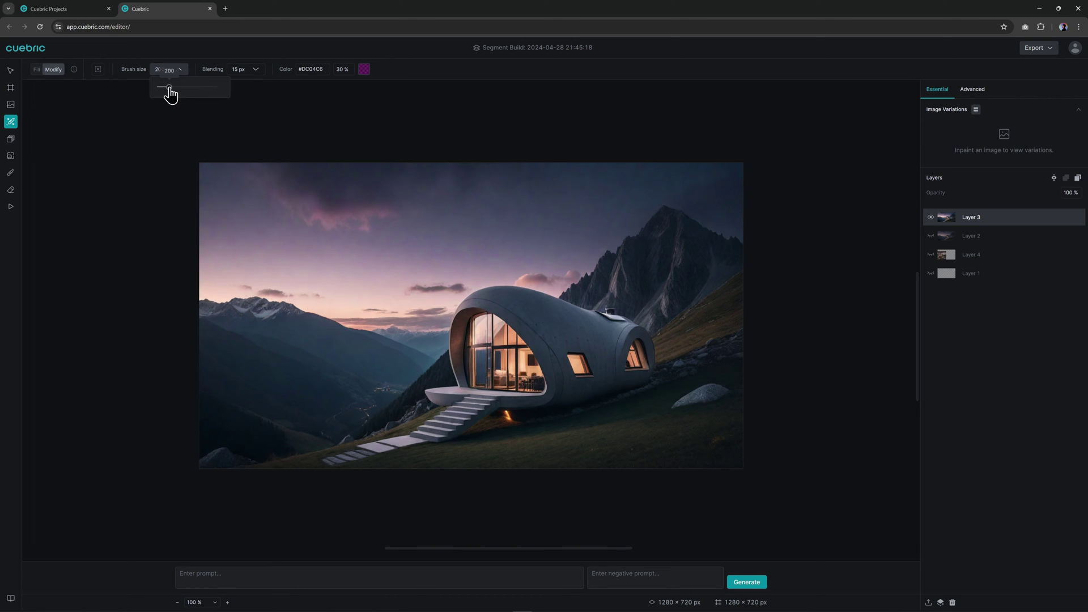
drag(171, 85, 161, 93)
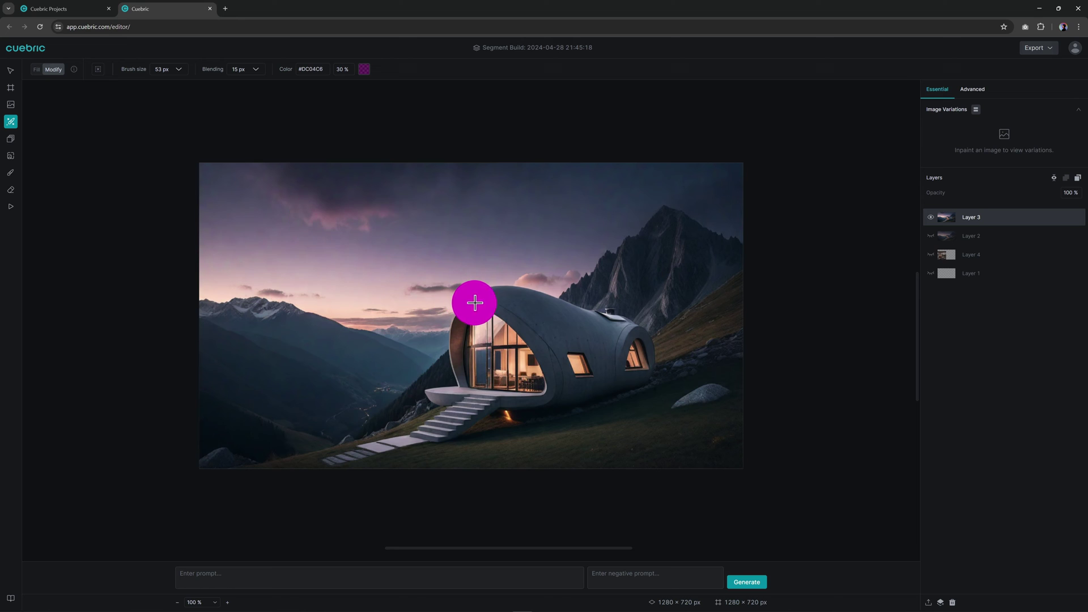
mouse_move(489, 302)
mouse_down()
mouse_move(430, 424)
mouse_move(603, 367)
mouse_move(573, 345)
mouse_up()
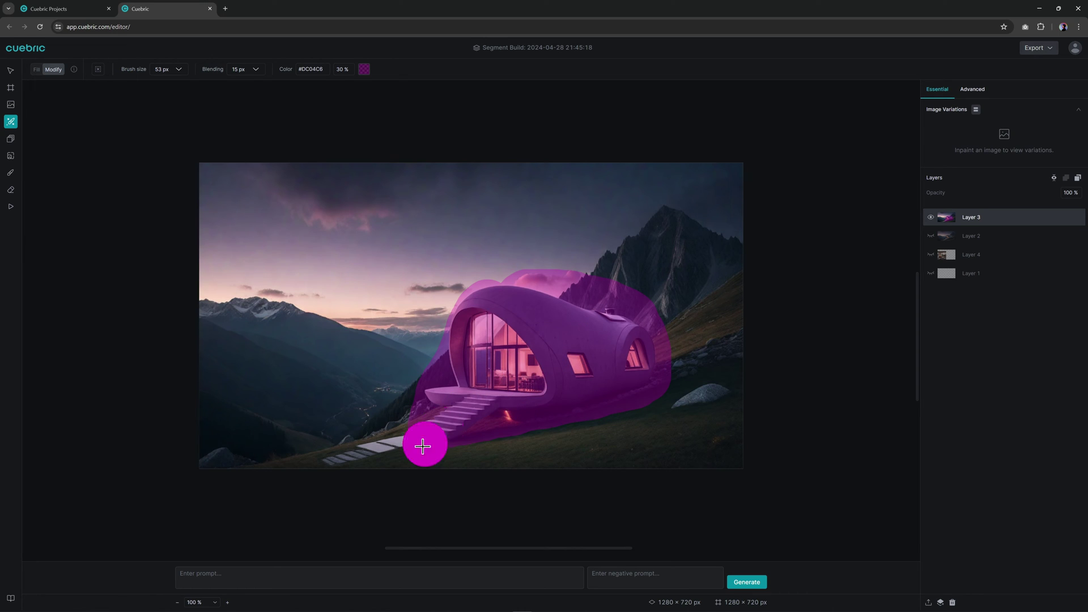
click(318, 572)
text(a wooden shack)
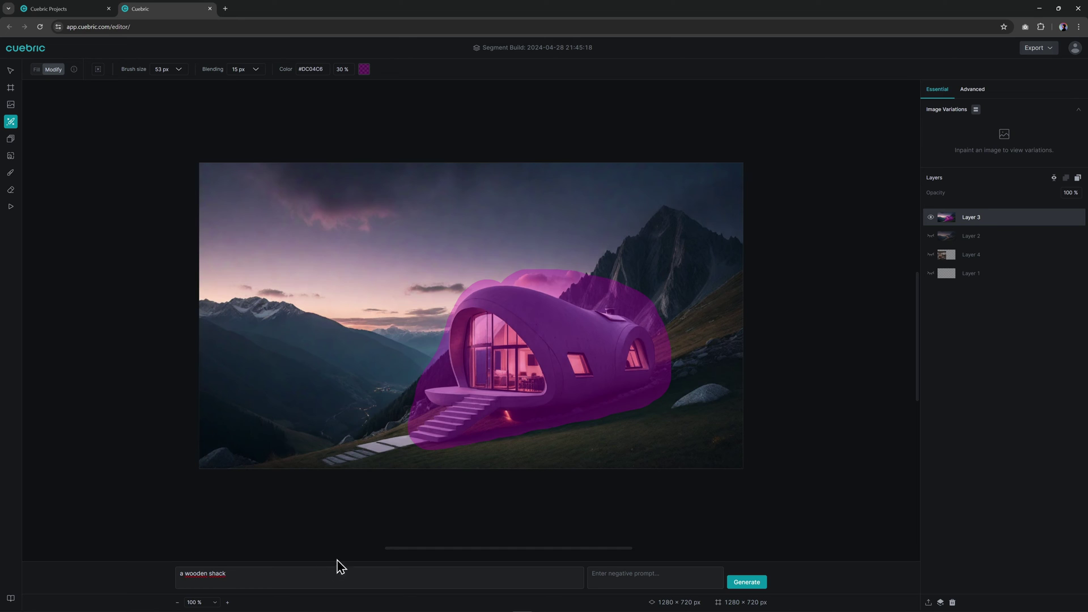
Generate wooden shack replacements and preview variations, ending on the grassy-slope cabin.
click(745, 584)
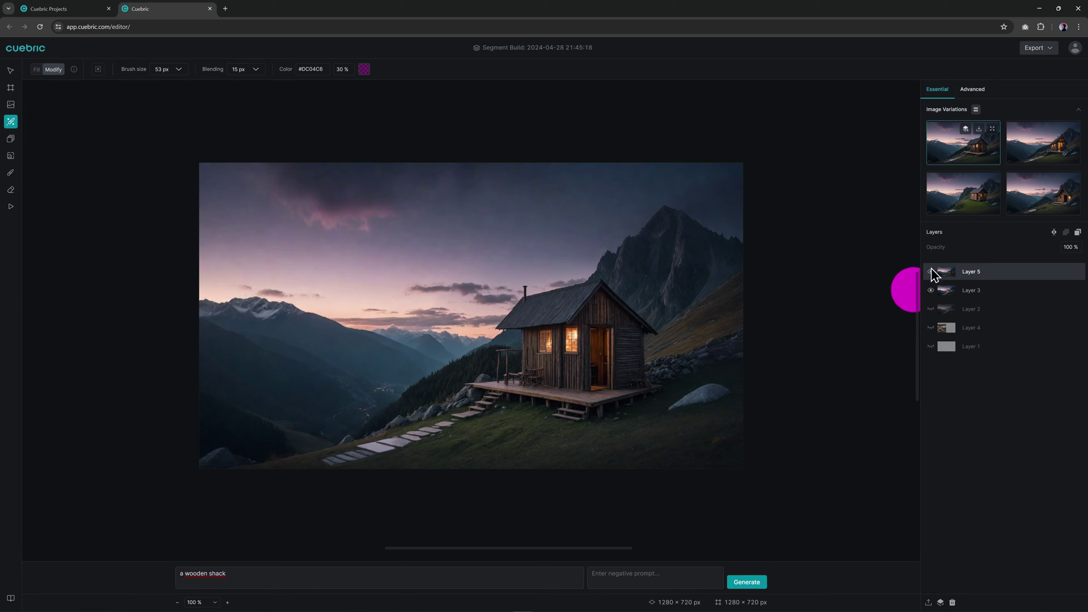
click(1014, 164)
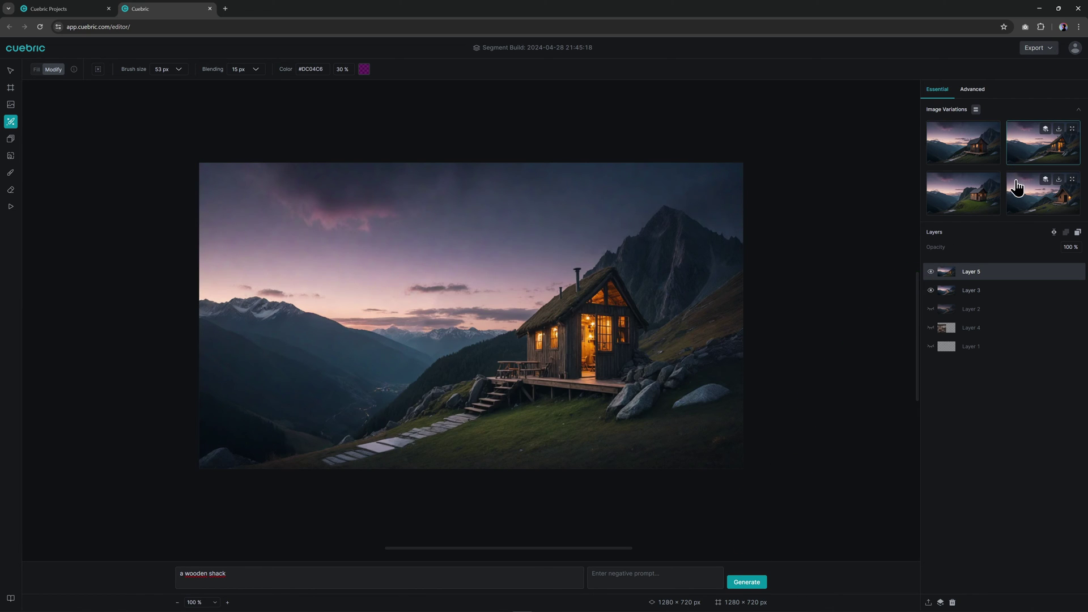
click(1017, 199)
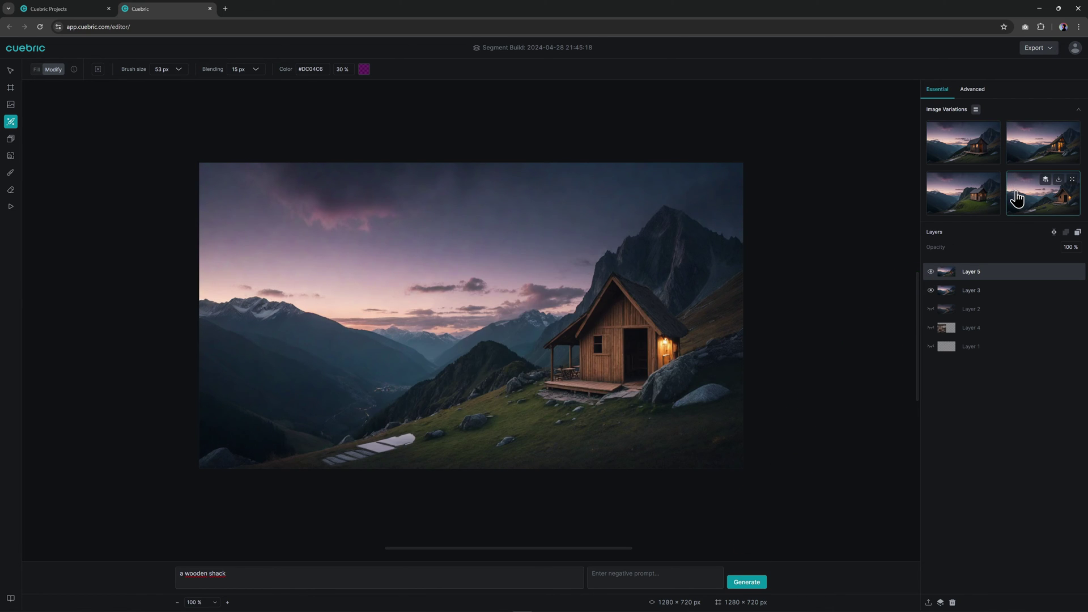
click(978, 204)
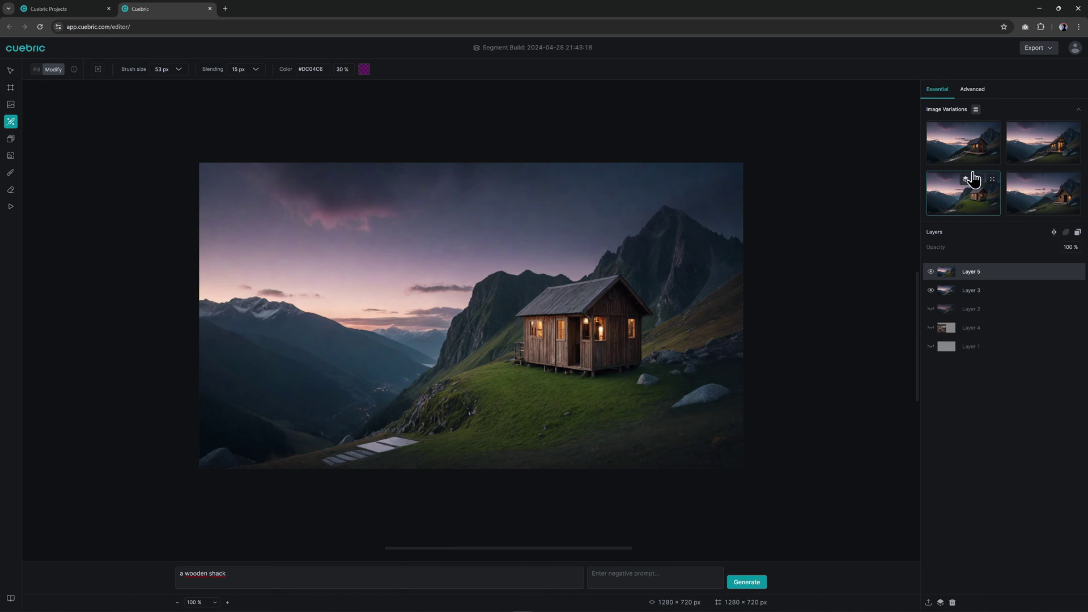
Choose the shack variation with a porch and set mask blending to about 25 px.
click(969, 154)
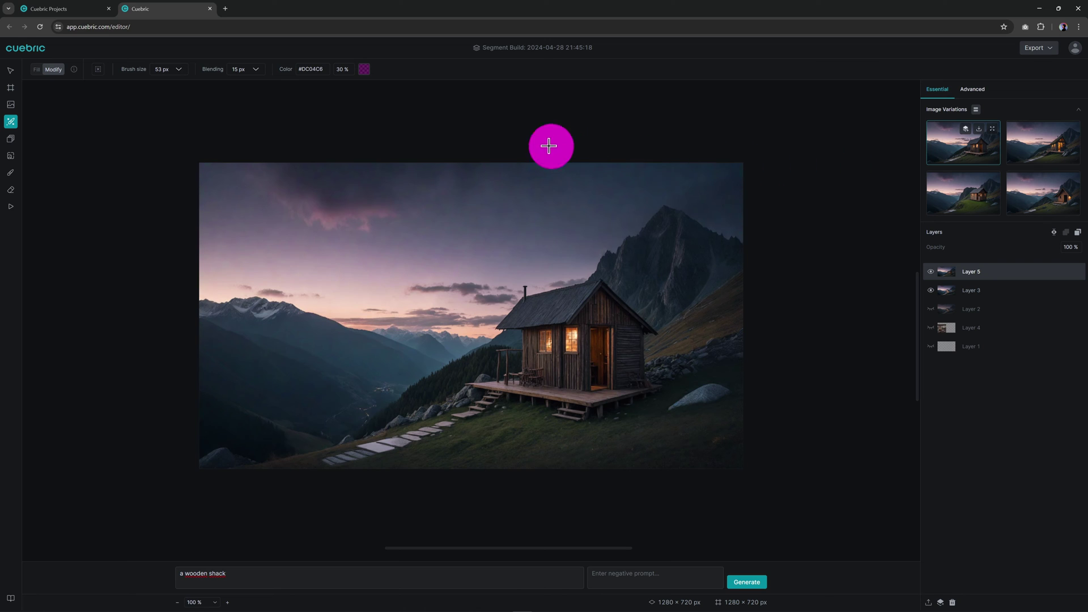
click(256, 68)
mouse_move(254, 89)
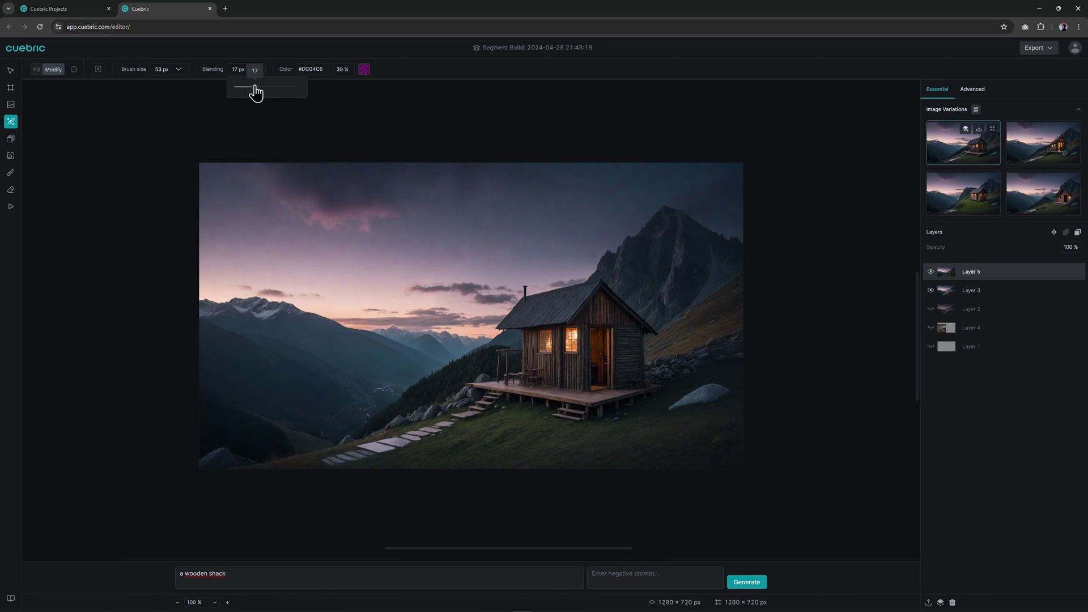
drag(255, 92, 264, 94)
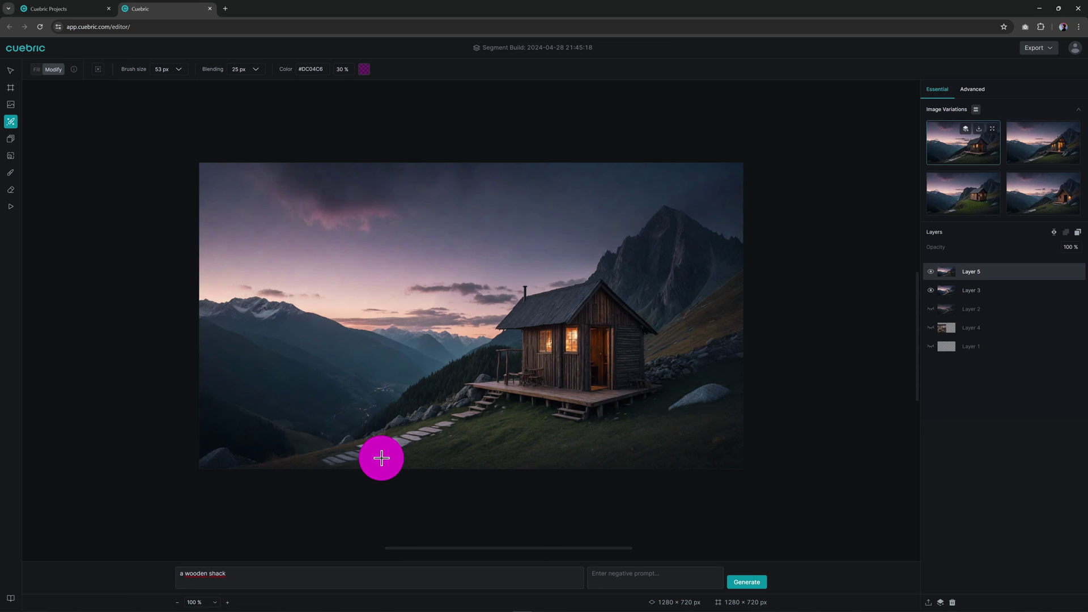
Mask the bottom-left corner and generate rocks there using the prompt 'rocks'.
mouse_move(381, 459)
mouse_down()
mouse_move(197, 423)
mouse_move(181, 437)
mouse_move(328, 485)
mouse_up()
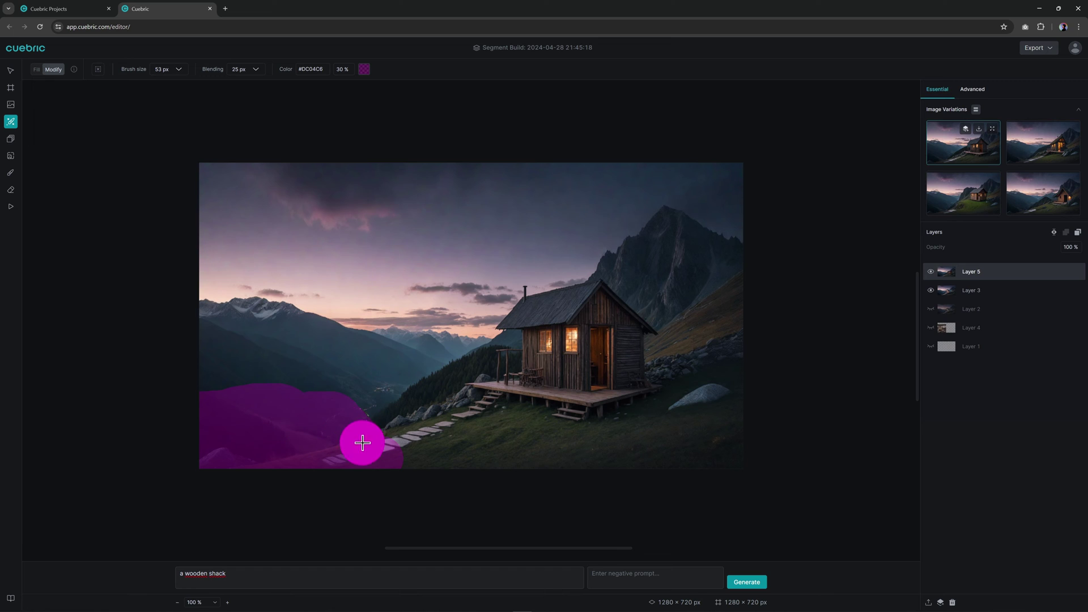
triple_click(240, 576)
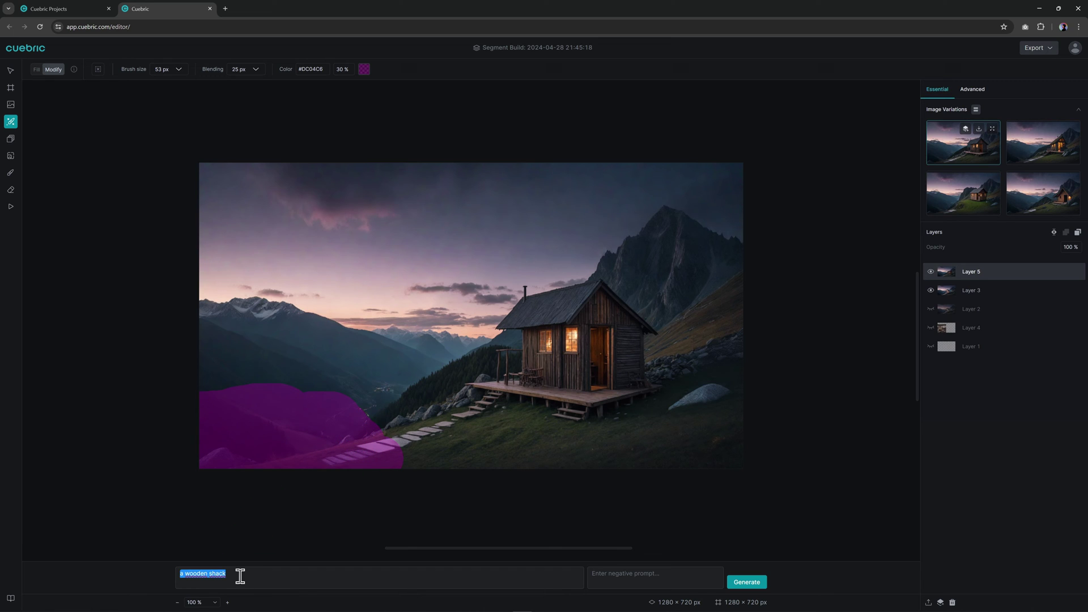
text(rocks)
click(740, 586)
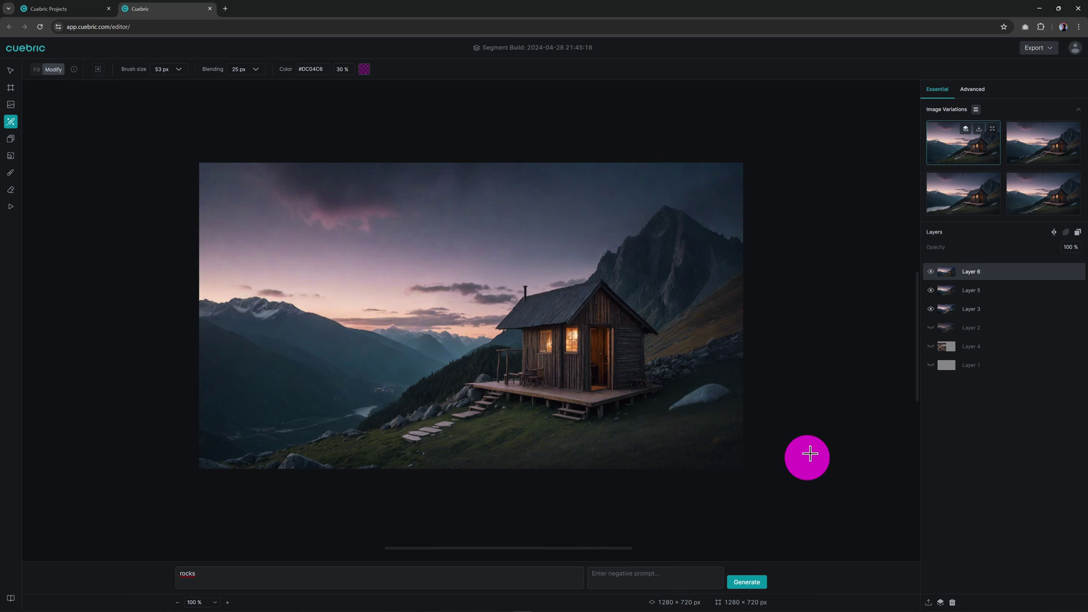
Compare the four variations and keep the top-left river valley with rocks.
click(1018, 163)
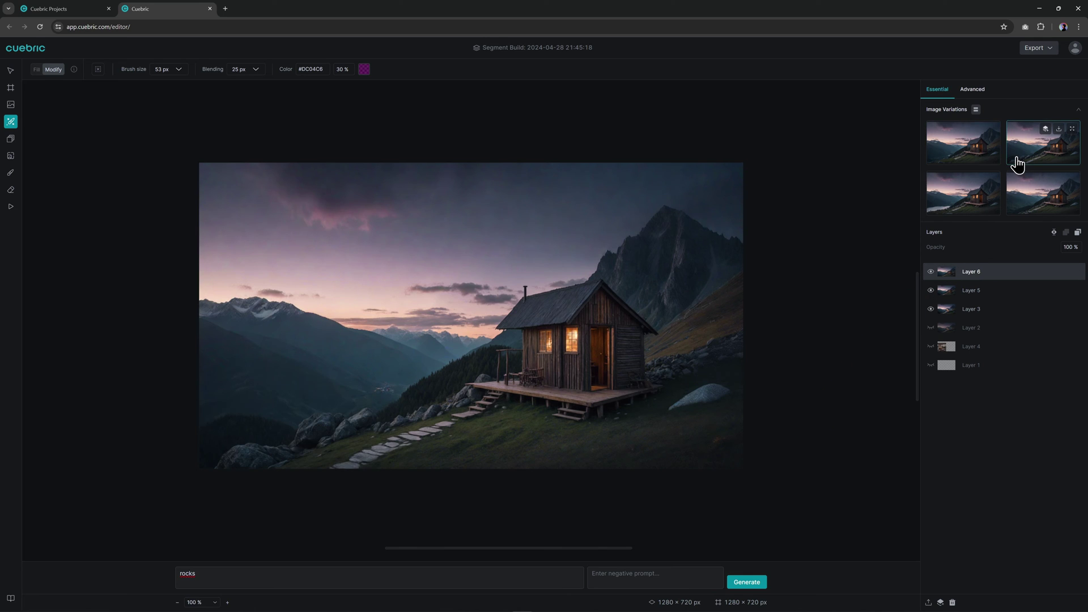
click(982, 211)
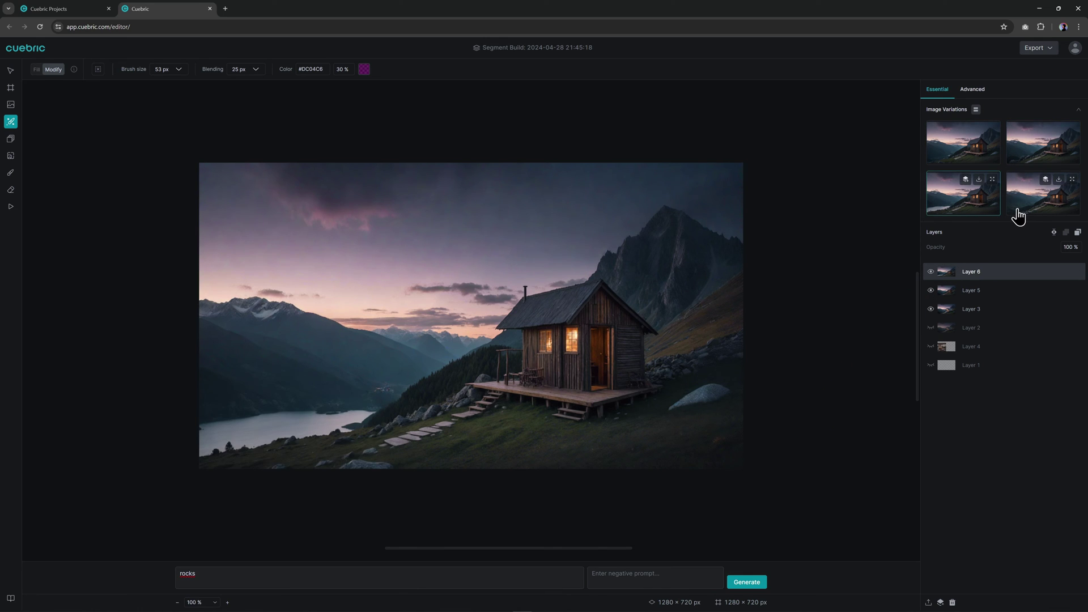
click(1018, 217)
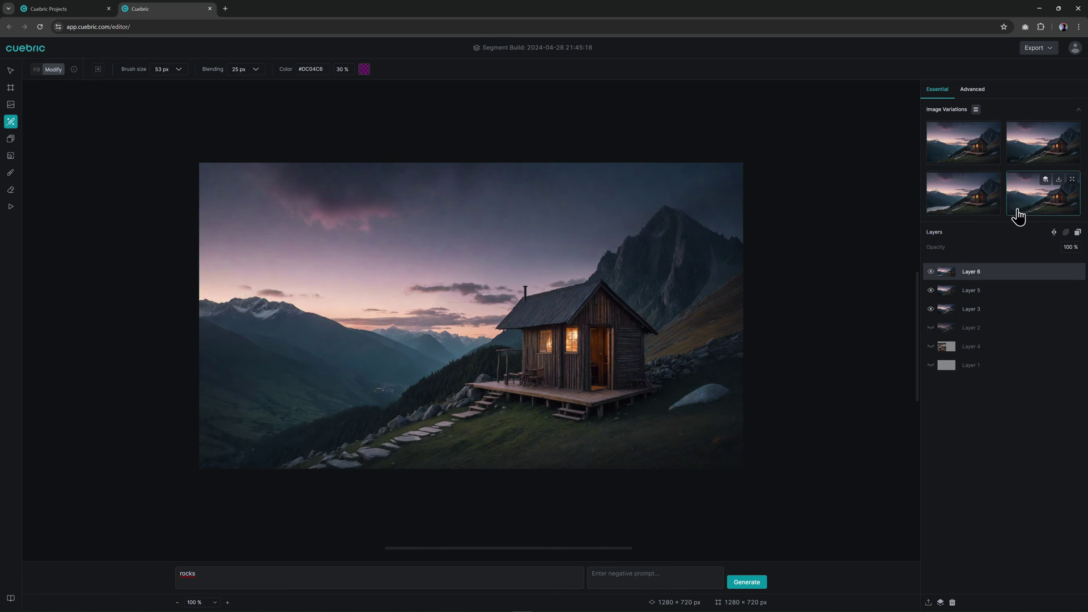
click(974, 166)
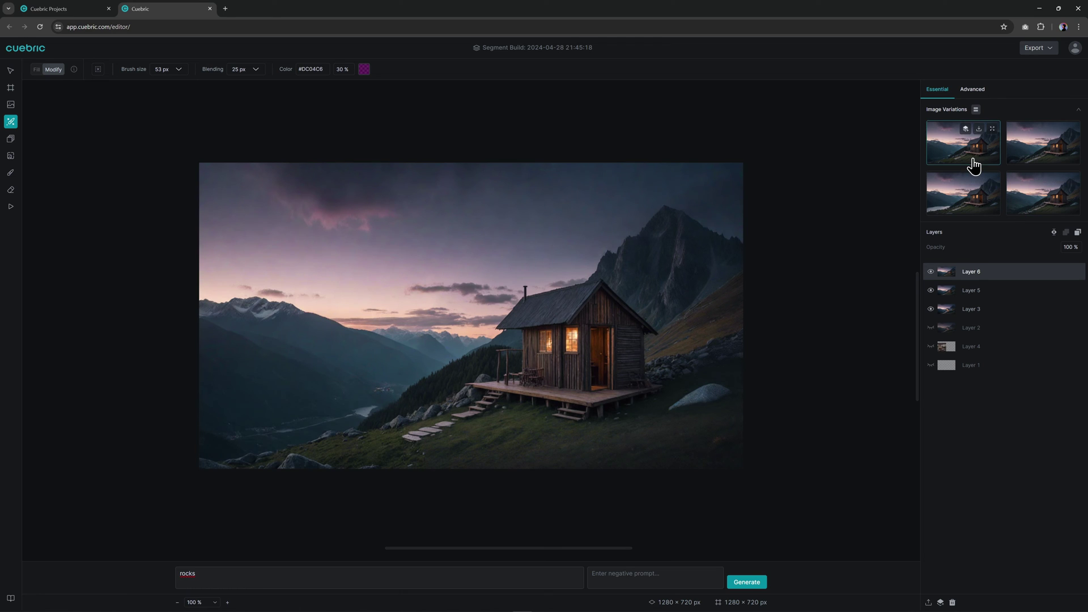
click(966, 129)
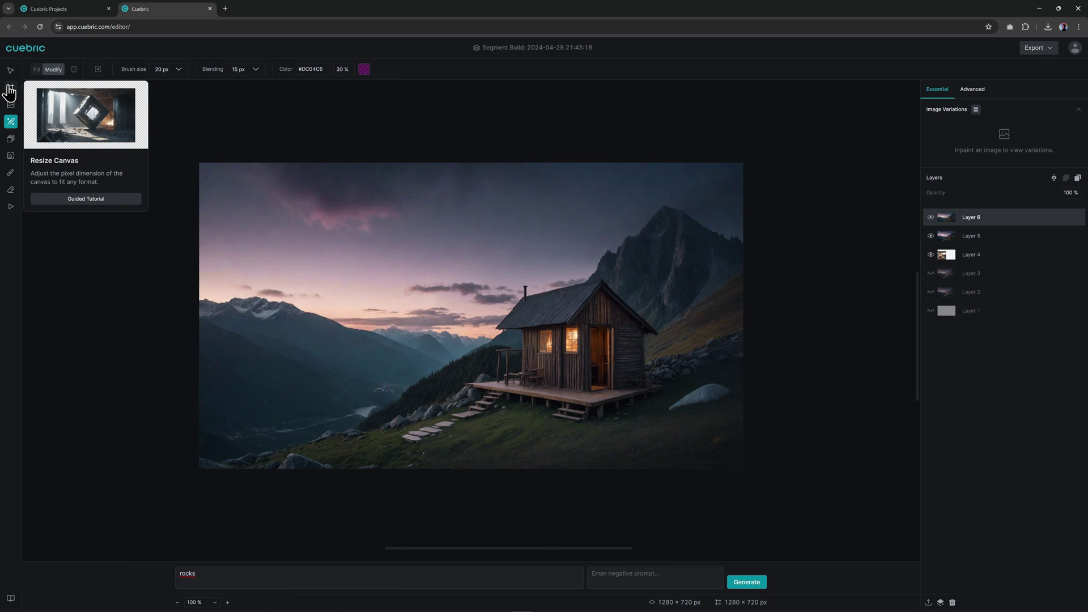
Drag both side handles outward to widen the canvas to 1558×720.
click(11, 88)
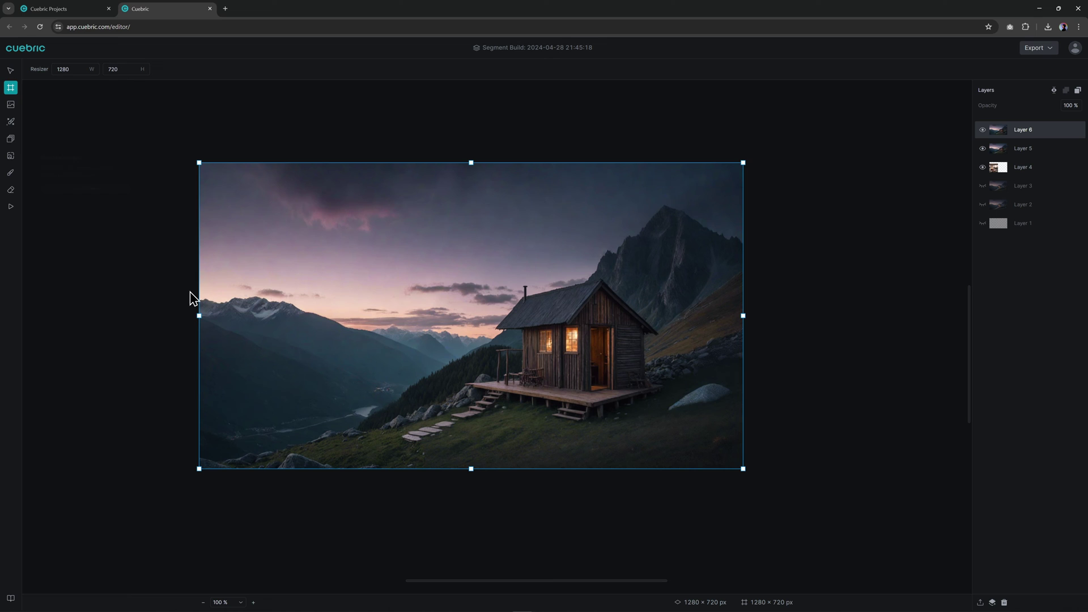
drag(200, 315, 141, 320)
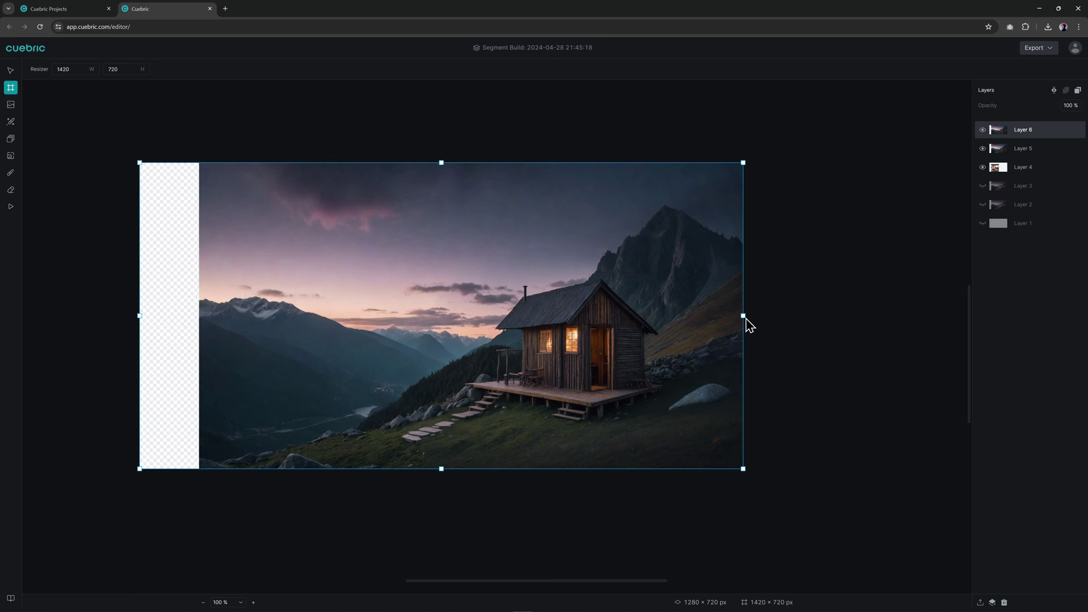
drag(743, 315, 804, 334)
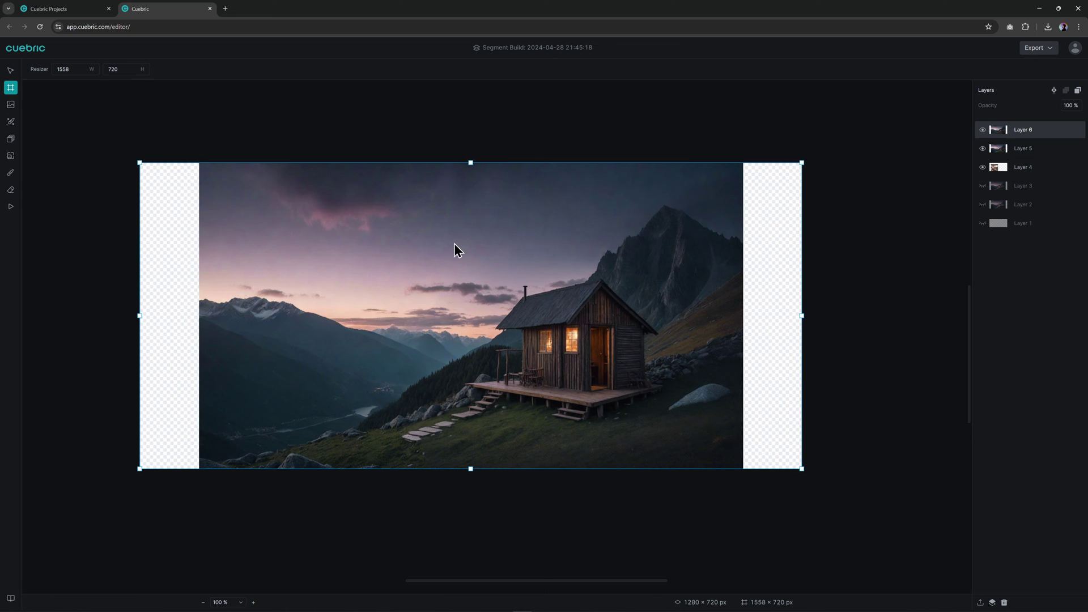
click(13, 124)
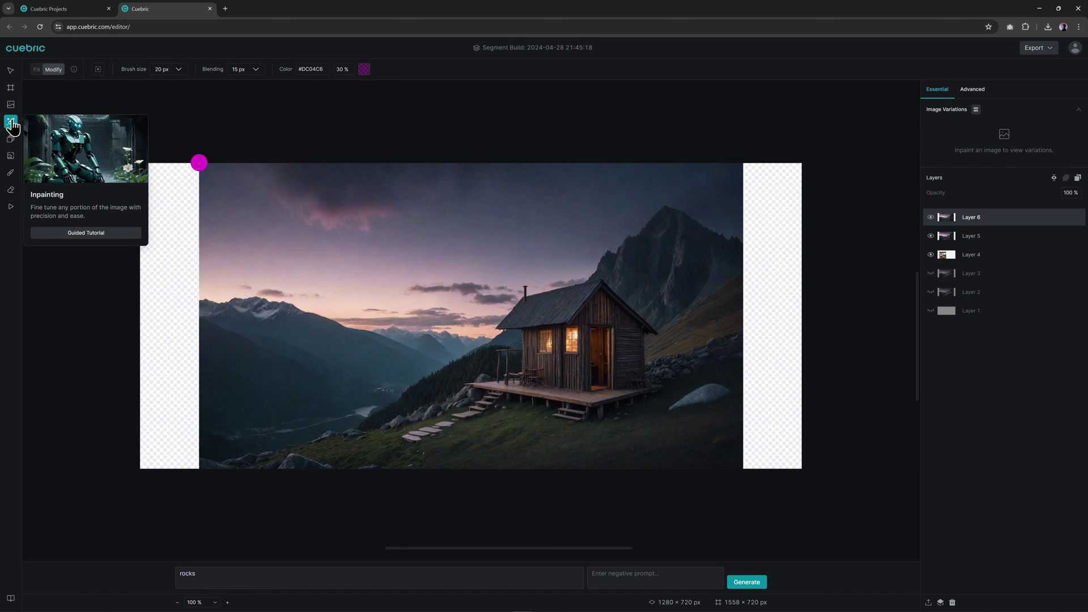
Generate content for the empty side strips with Fill mode and an empty prompt.
click(34, 70)
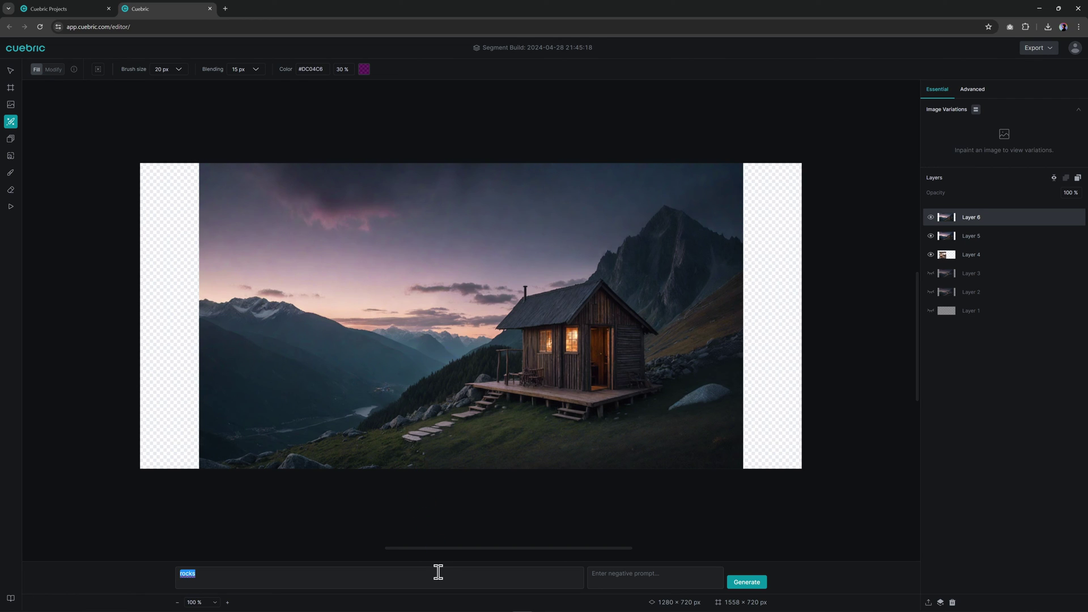
key(BackSpace)
click(742, 585)
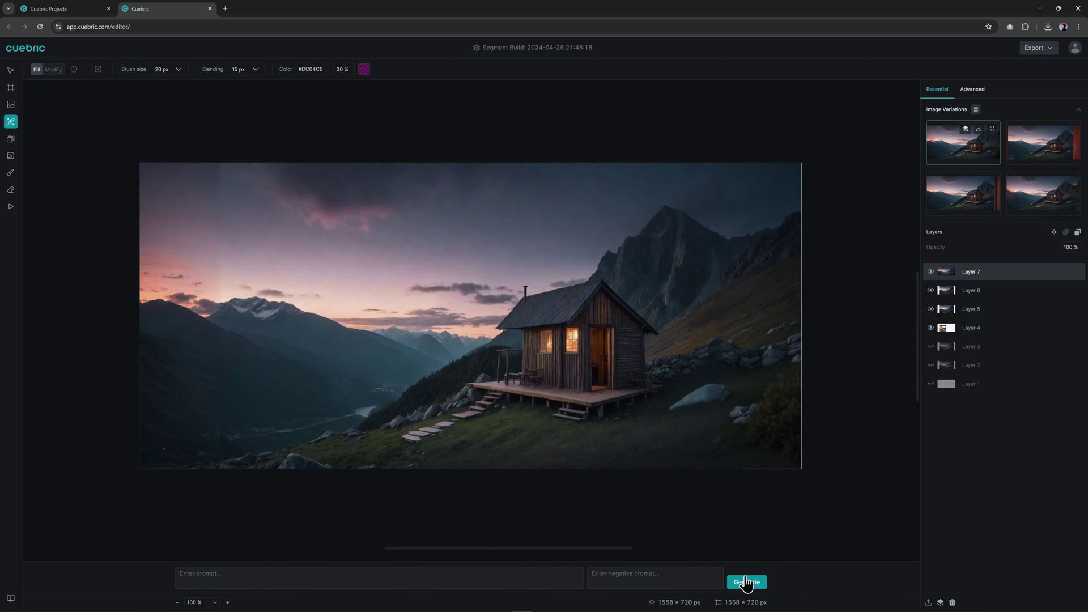
Compare the generated side-fill variations and keep the first one.
mouse_move(1044, 143)
click(1014, 153)
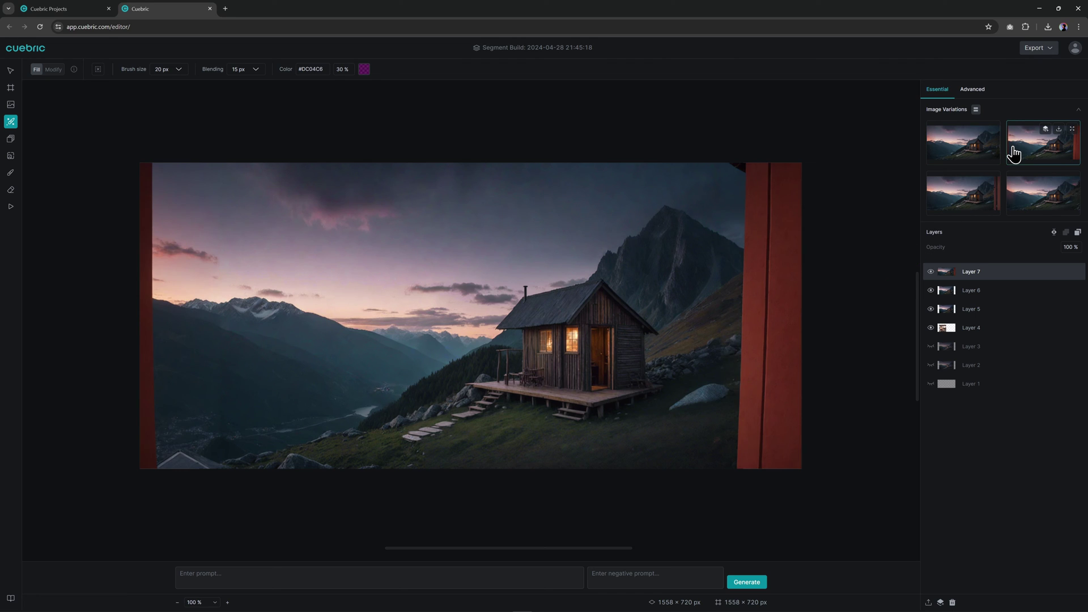
click(1021, 198)
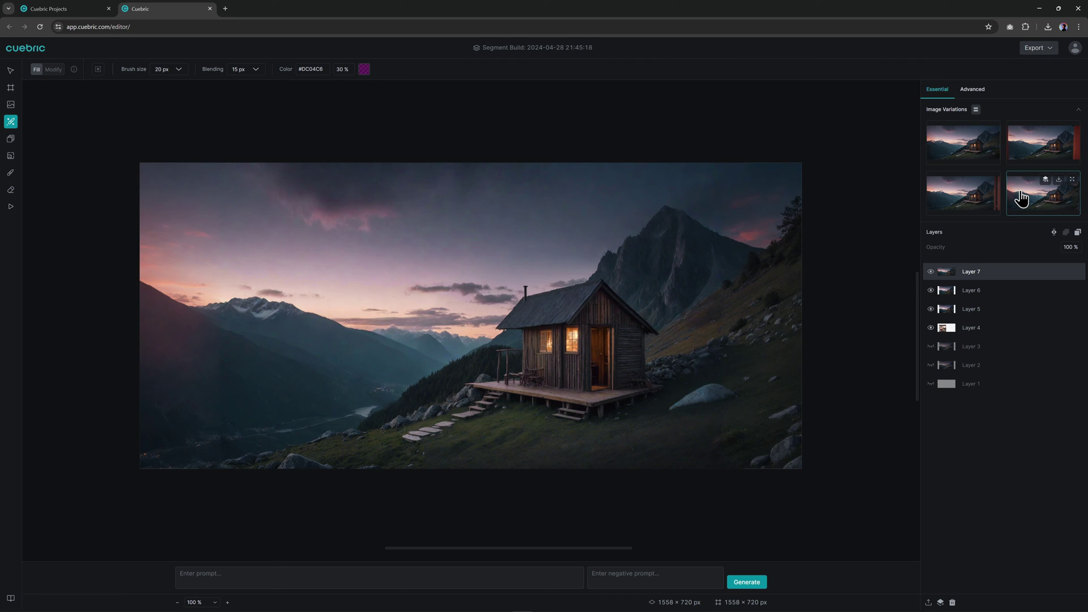
click(970, 209)
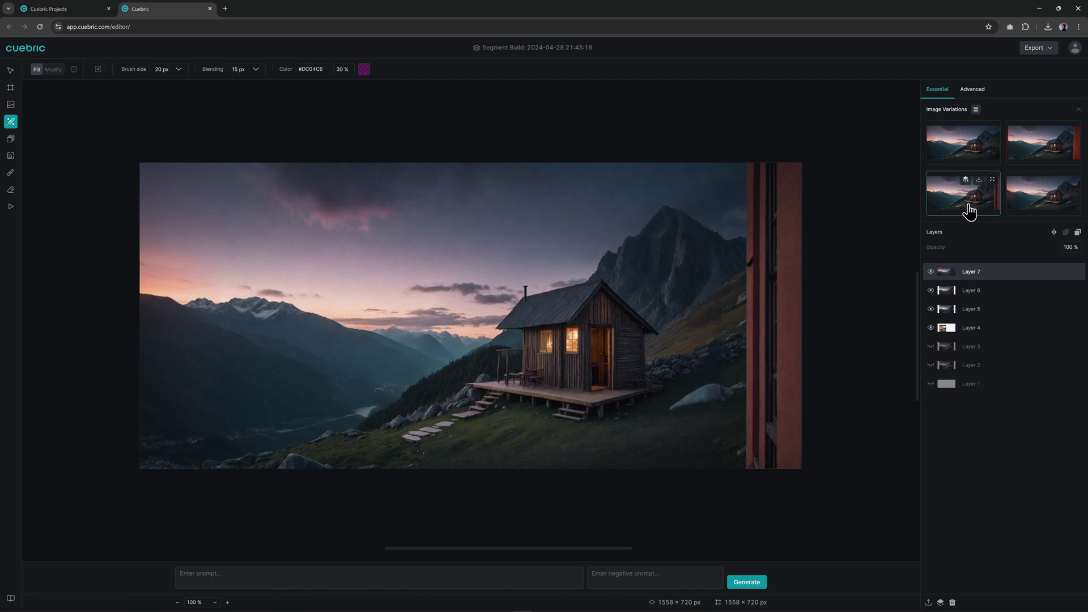
click(958, 166)
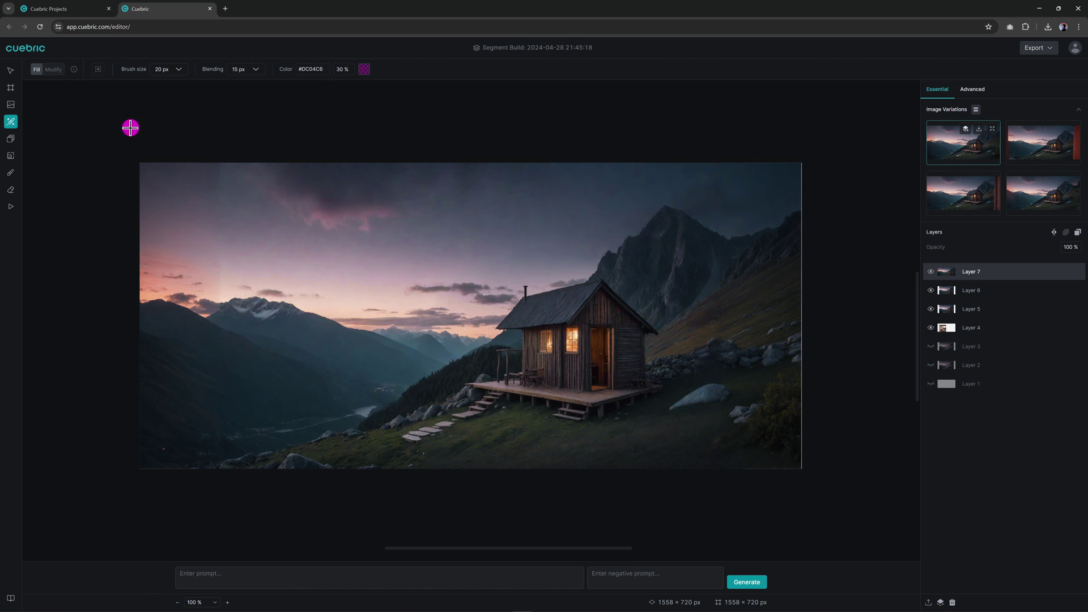
Superscale Layer 7 at 4x with Resize unchecked.
click(11, 157)
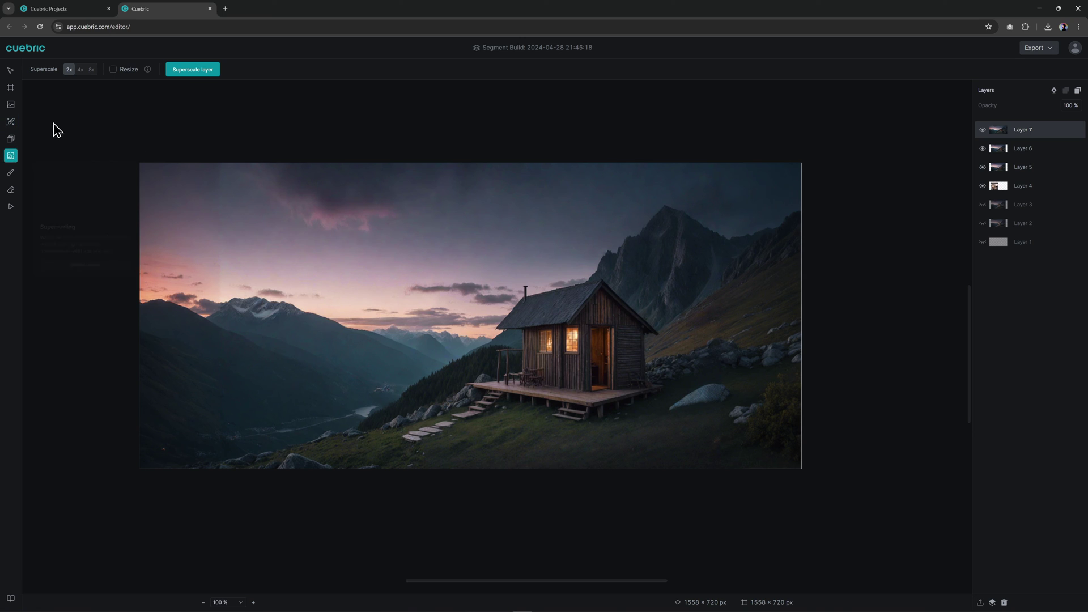
click(82, 70)
click(94, 69)
click(80, 70)
click(113, 71)
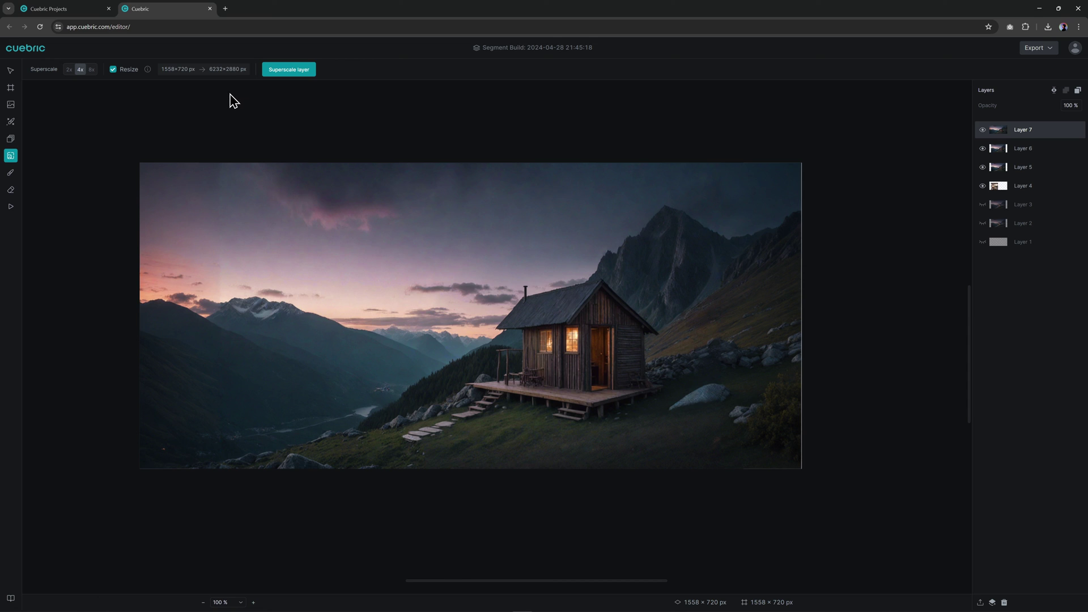
click(91, 68)
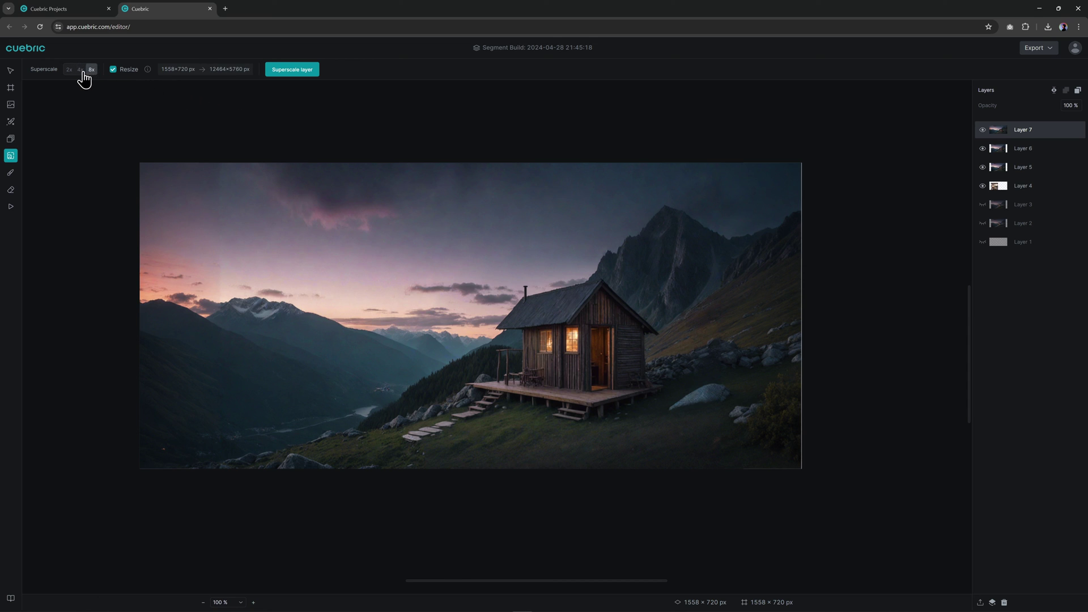
click(80, 69)
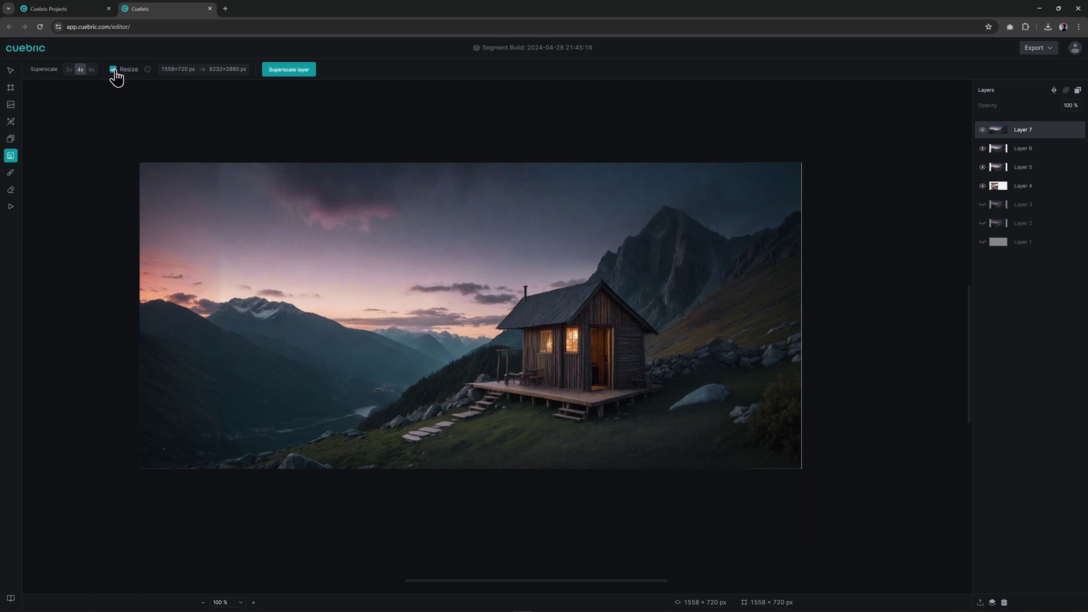
click(114, 71)
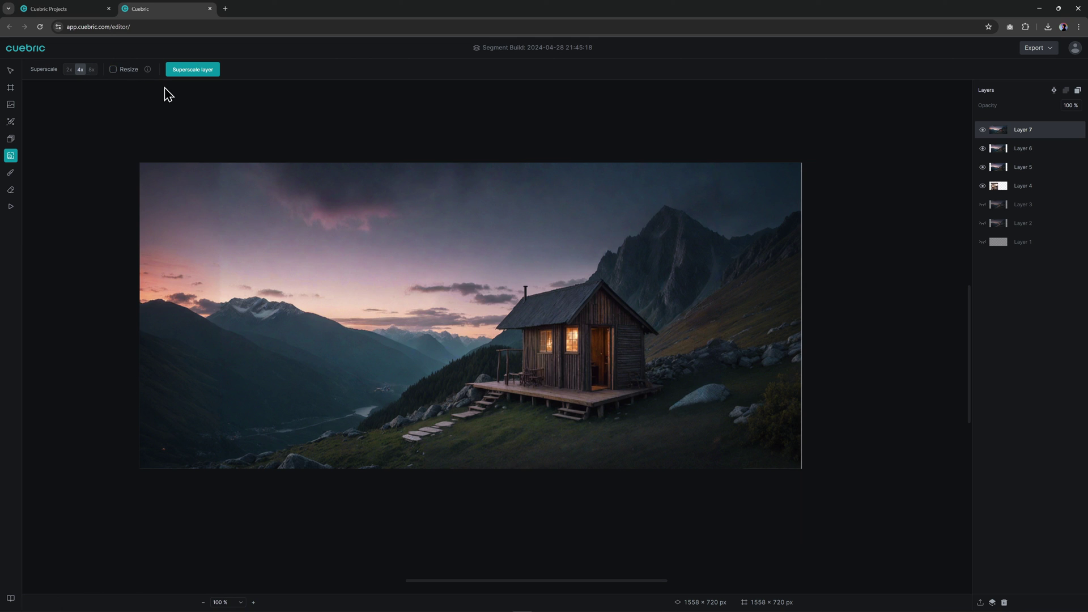
click(193, 73)
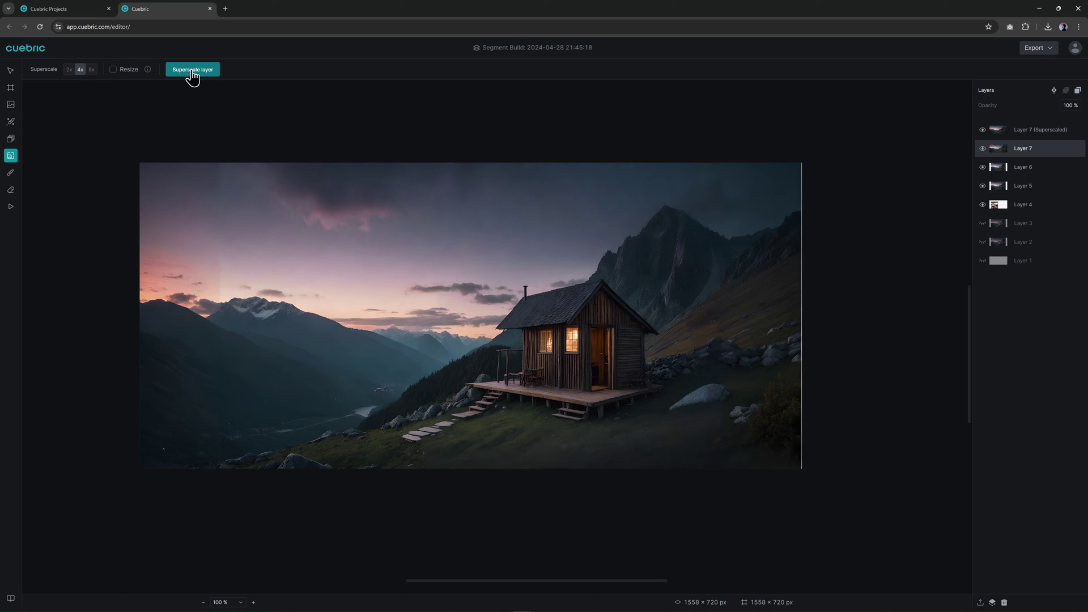
click(10, 105)
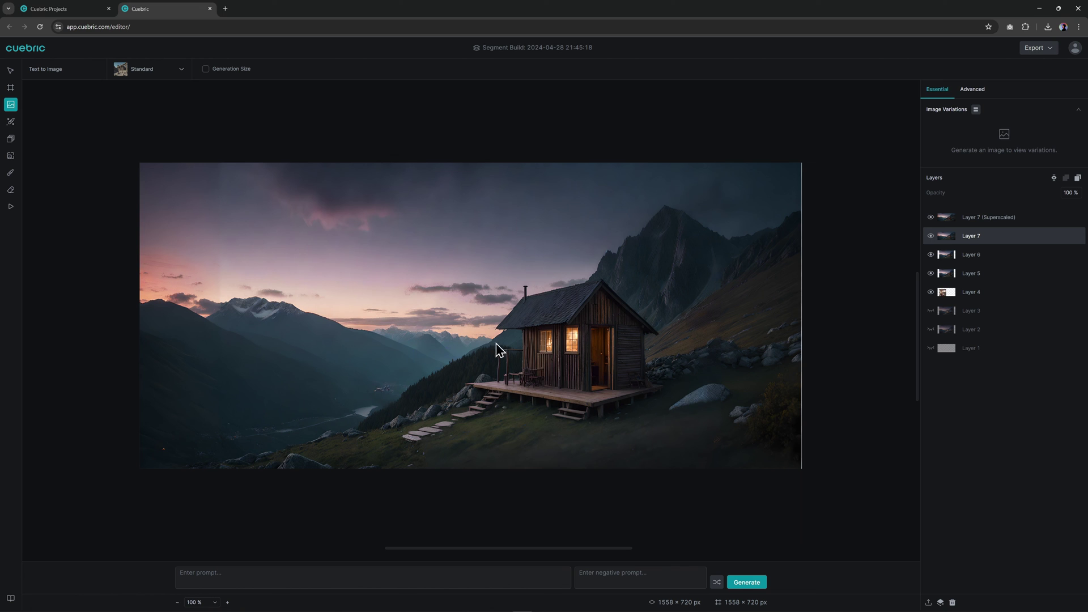
scroll(489, 404, up, 1)
scroll(487, 407, up, 1)
scroll(486, 430, up, 1)
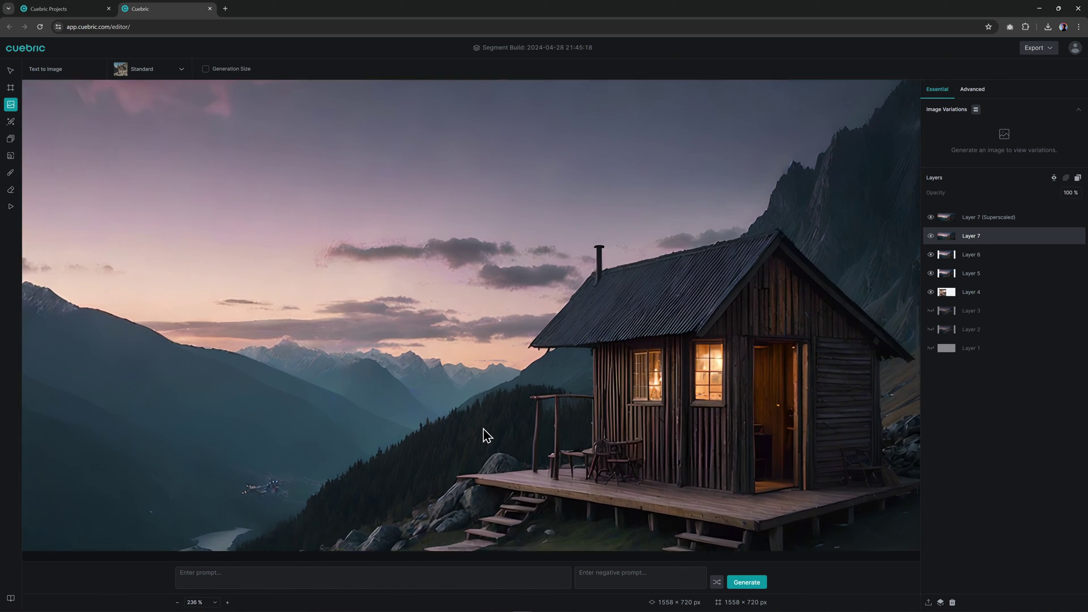
scroll(491, 437, up, 1)
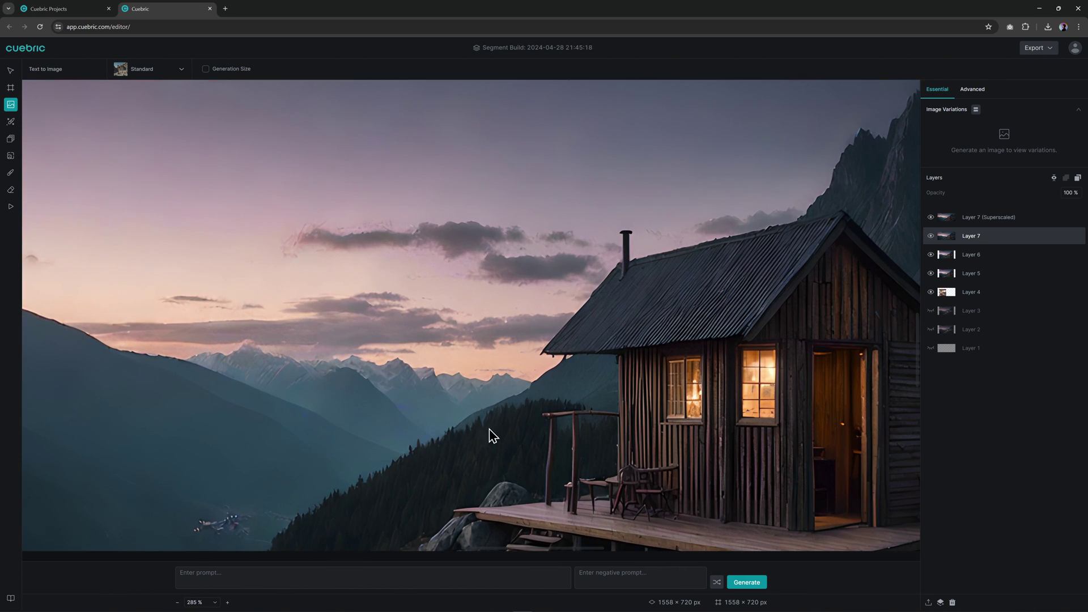
click(930, 218)
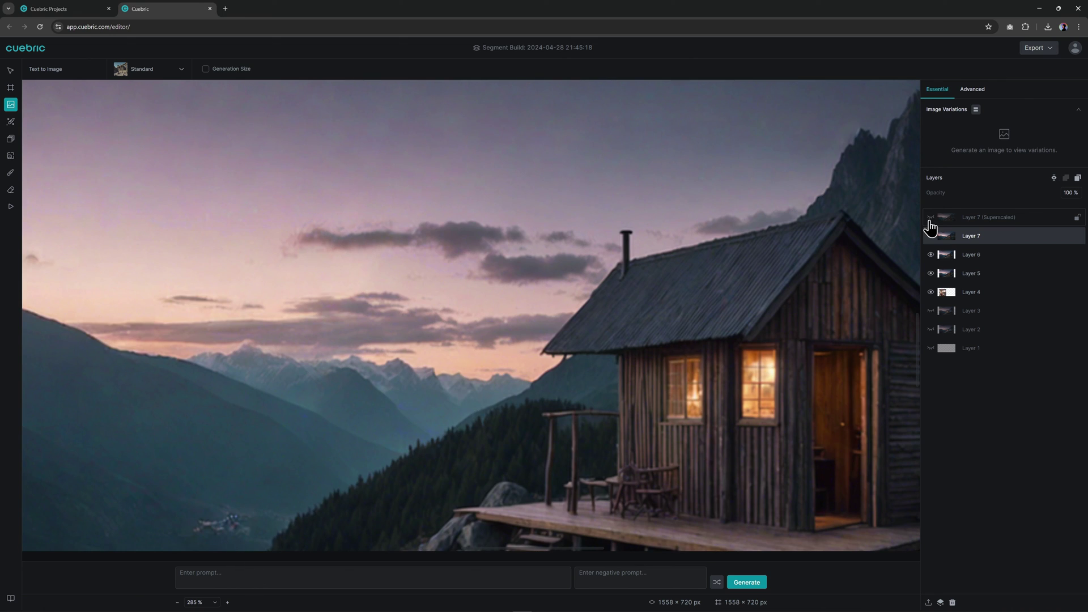
click(930, 218)
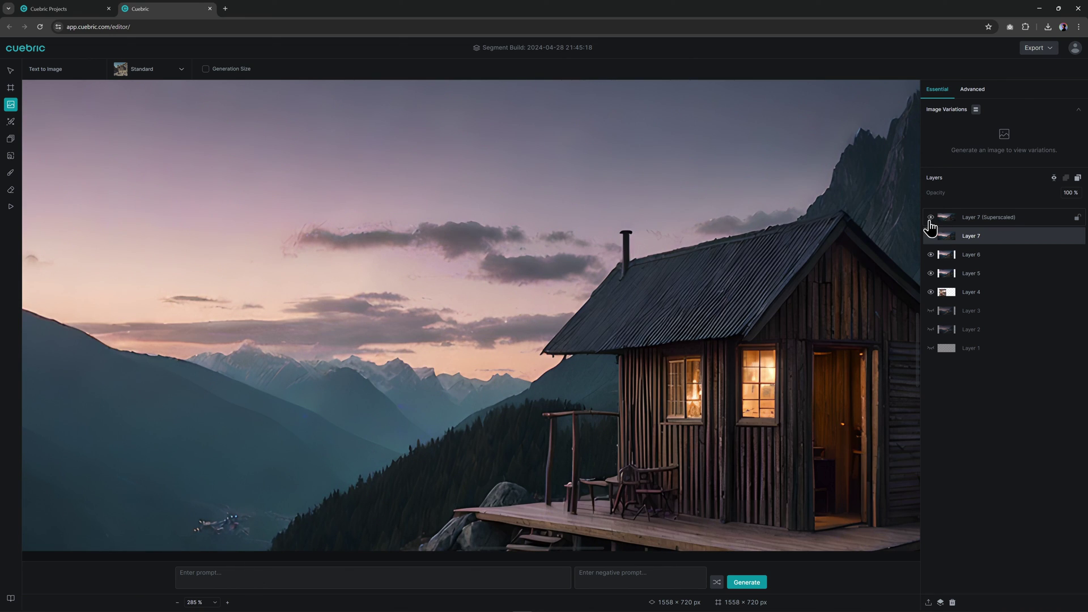
click(931, 219)
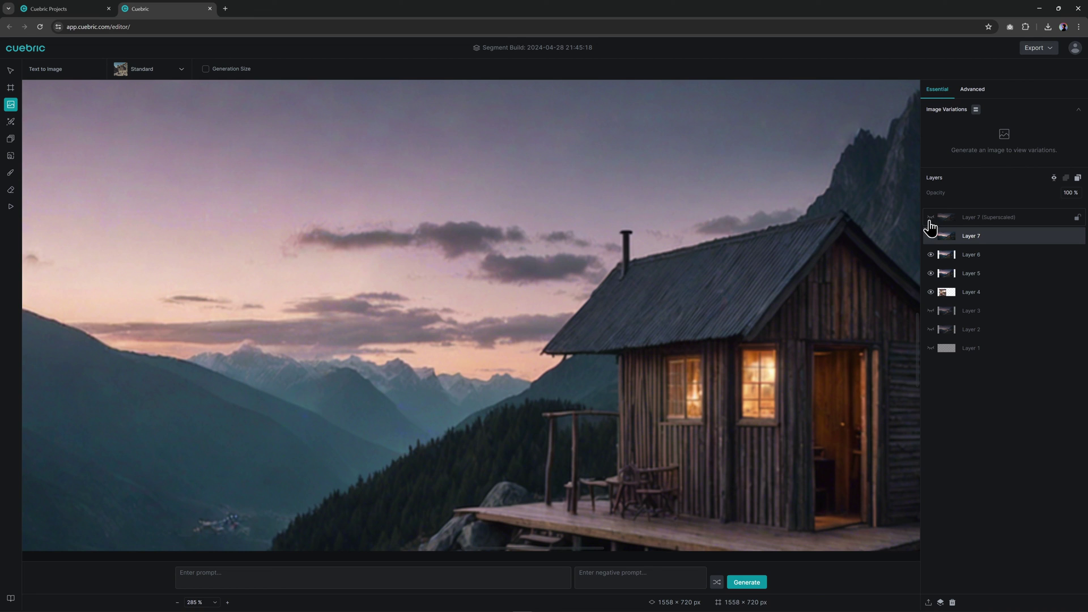
click(931, 218)
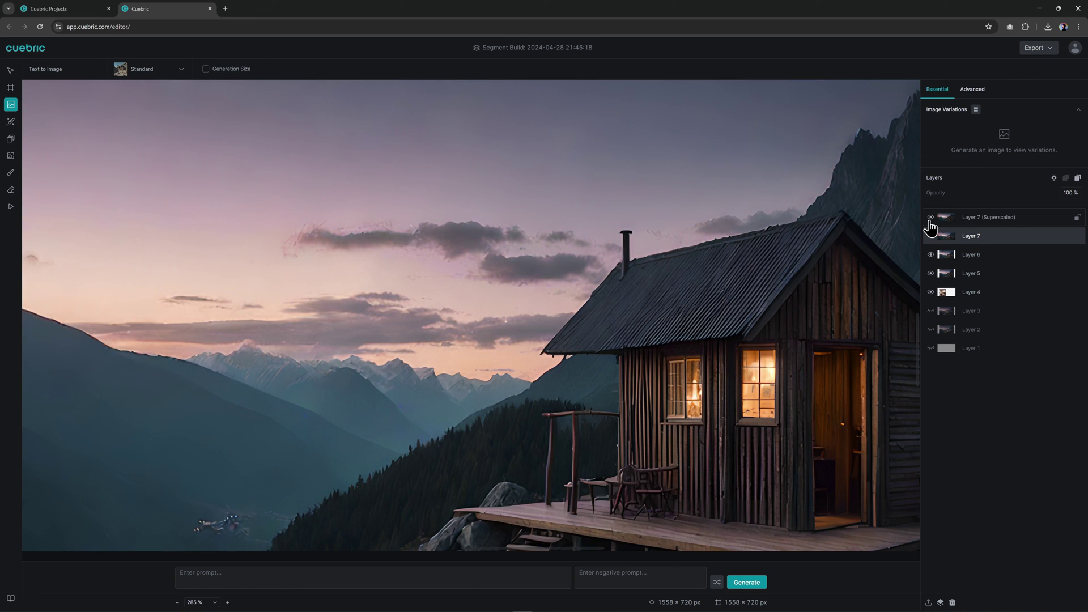